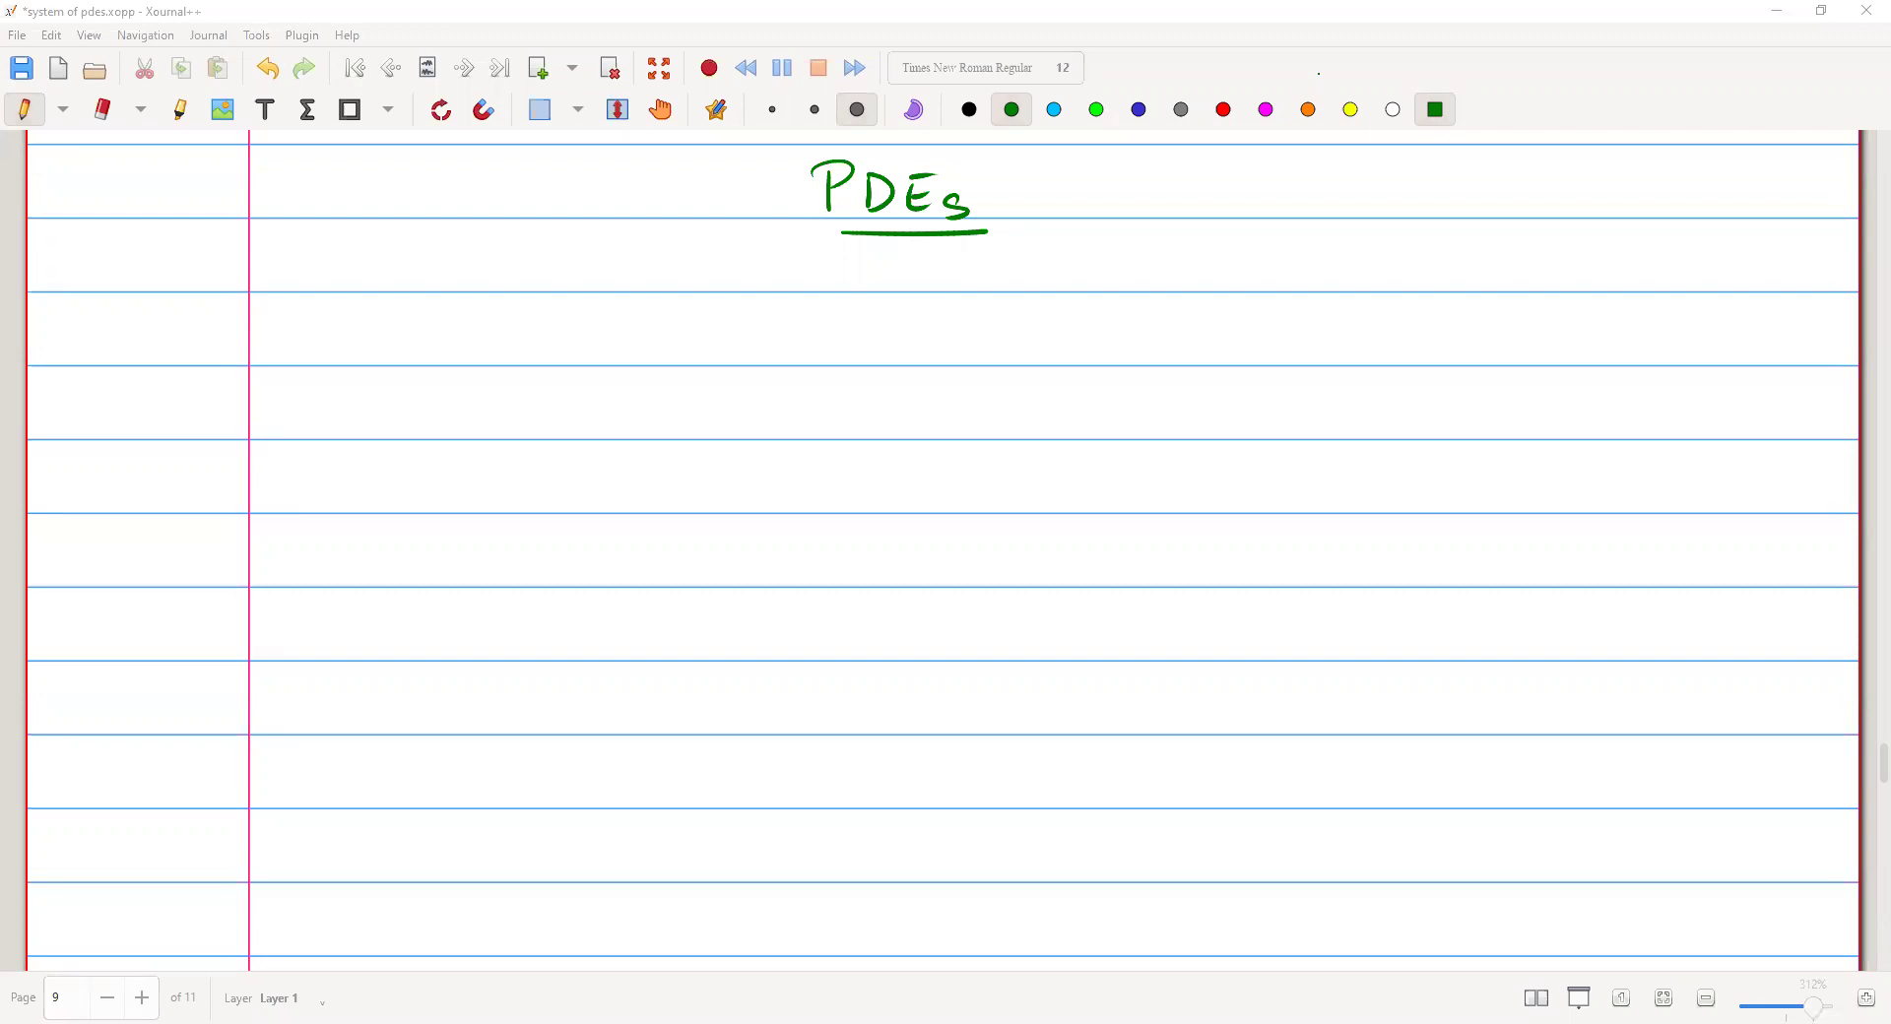
# - Handwrite 'Reduction of order' in green on the ruled line beneath the PDEs title
pyautogui.moveTo(302, 362); pyautogui.dragTo(356, 364)
pyautogui.moveTo(395, 329)
pyautogui.mouseDown()
pyautogui.moveTo(396, 362)
pyautogui.moveTo(372, 355)
pyautogui.moveTo(427, 345)
pyautogui.moveTo(471, 364)
pyautogui.mouseUp()
pyautogui.moveTo(459, 347)
pyautogui.mouseDown()
pyautogui.moveTo(593, 354)
pyautogui.moveTo(614, 376)
pyautogui.moveTo(634, 316)
pyautogui.moveTo(640, 341)
pyautogui.moveTo(759, 354)
pyautogui.moveTo(822, 335)
pyautogui.moveTo(823, 360)
pyautogui.moveTo(826, 341)
pyautogui.moveTo(873, 345)
pyautogui.mouseUp()
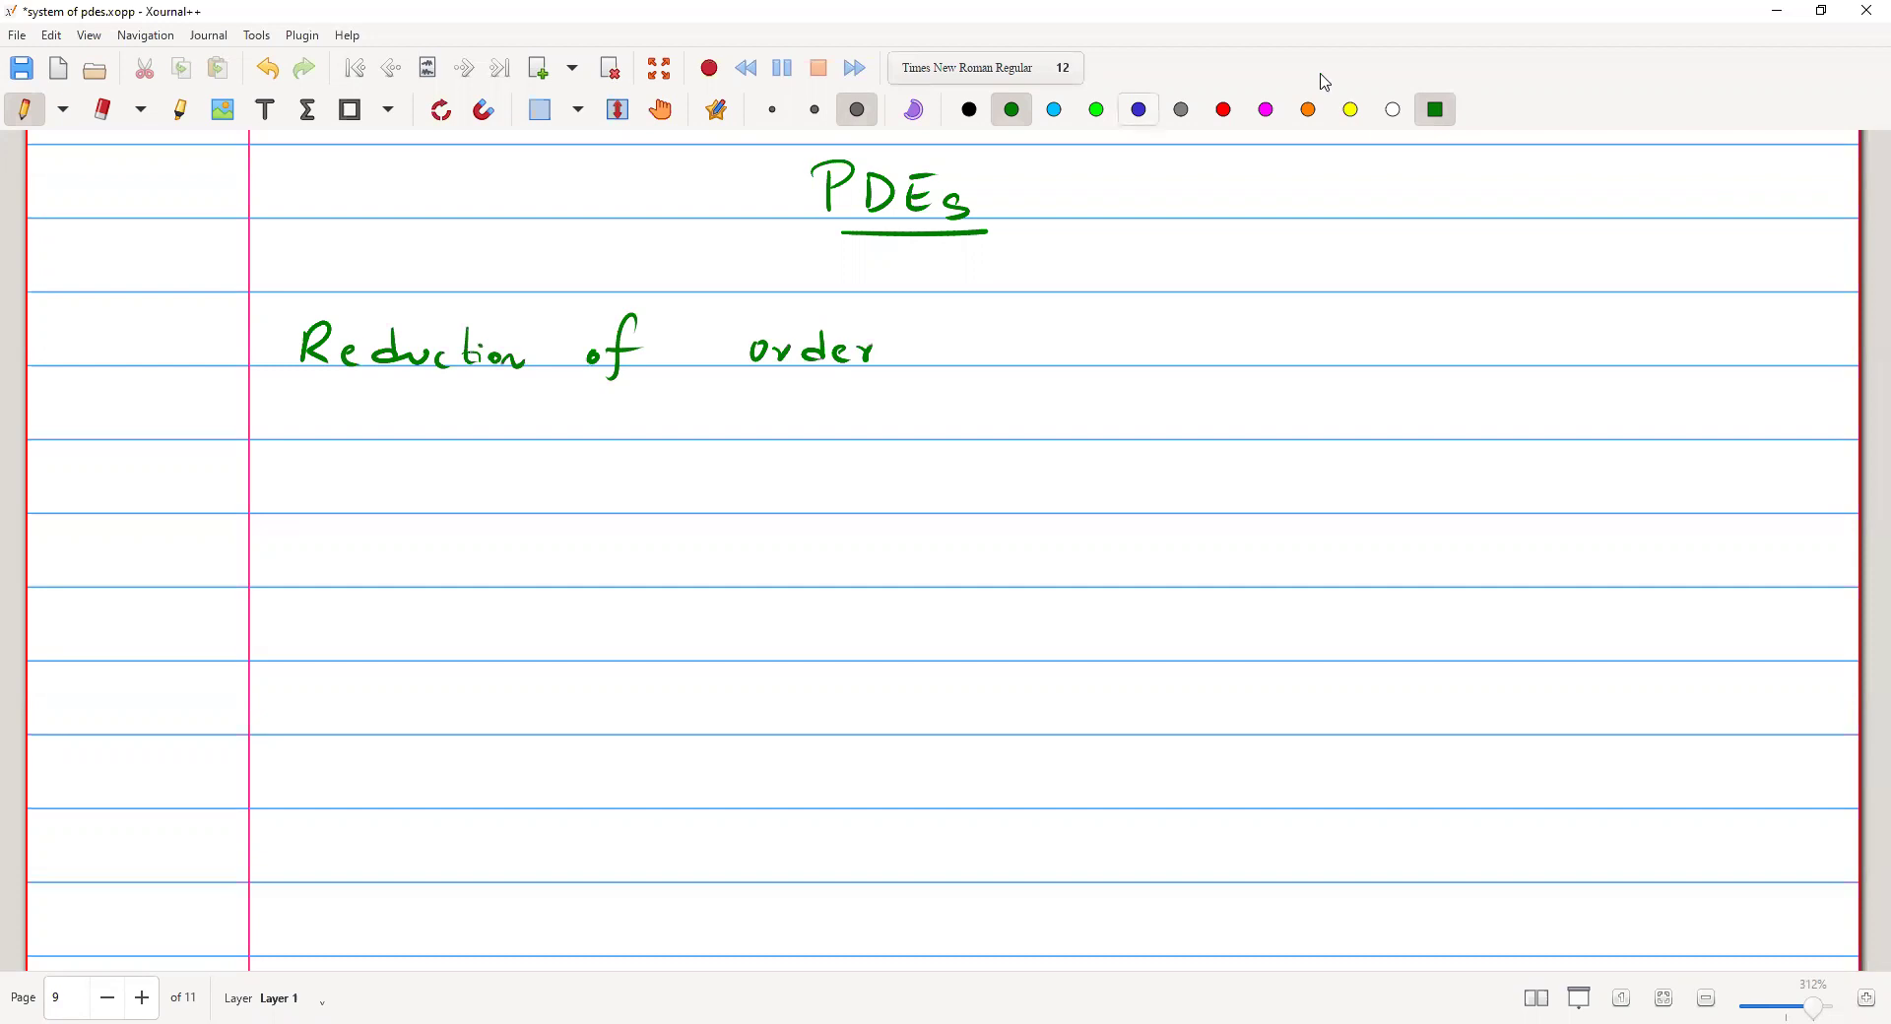
# - Write the heading 'Convection Diffusion Eqn' in blue and underline it
pyautogui.hotkey('shift', 'c')
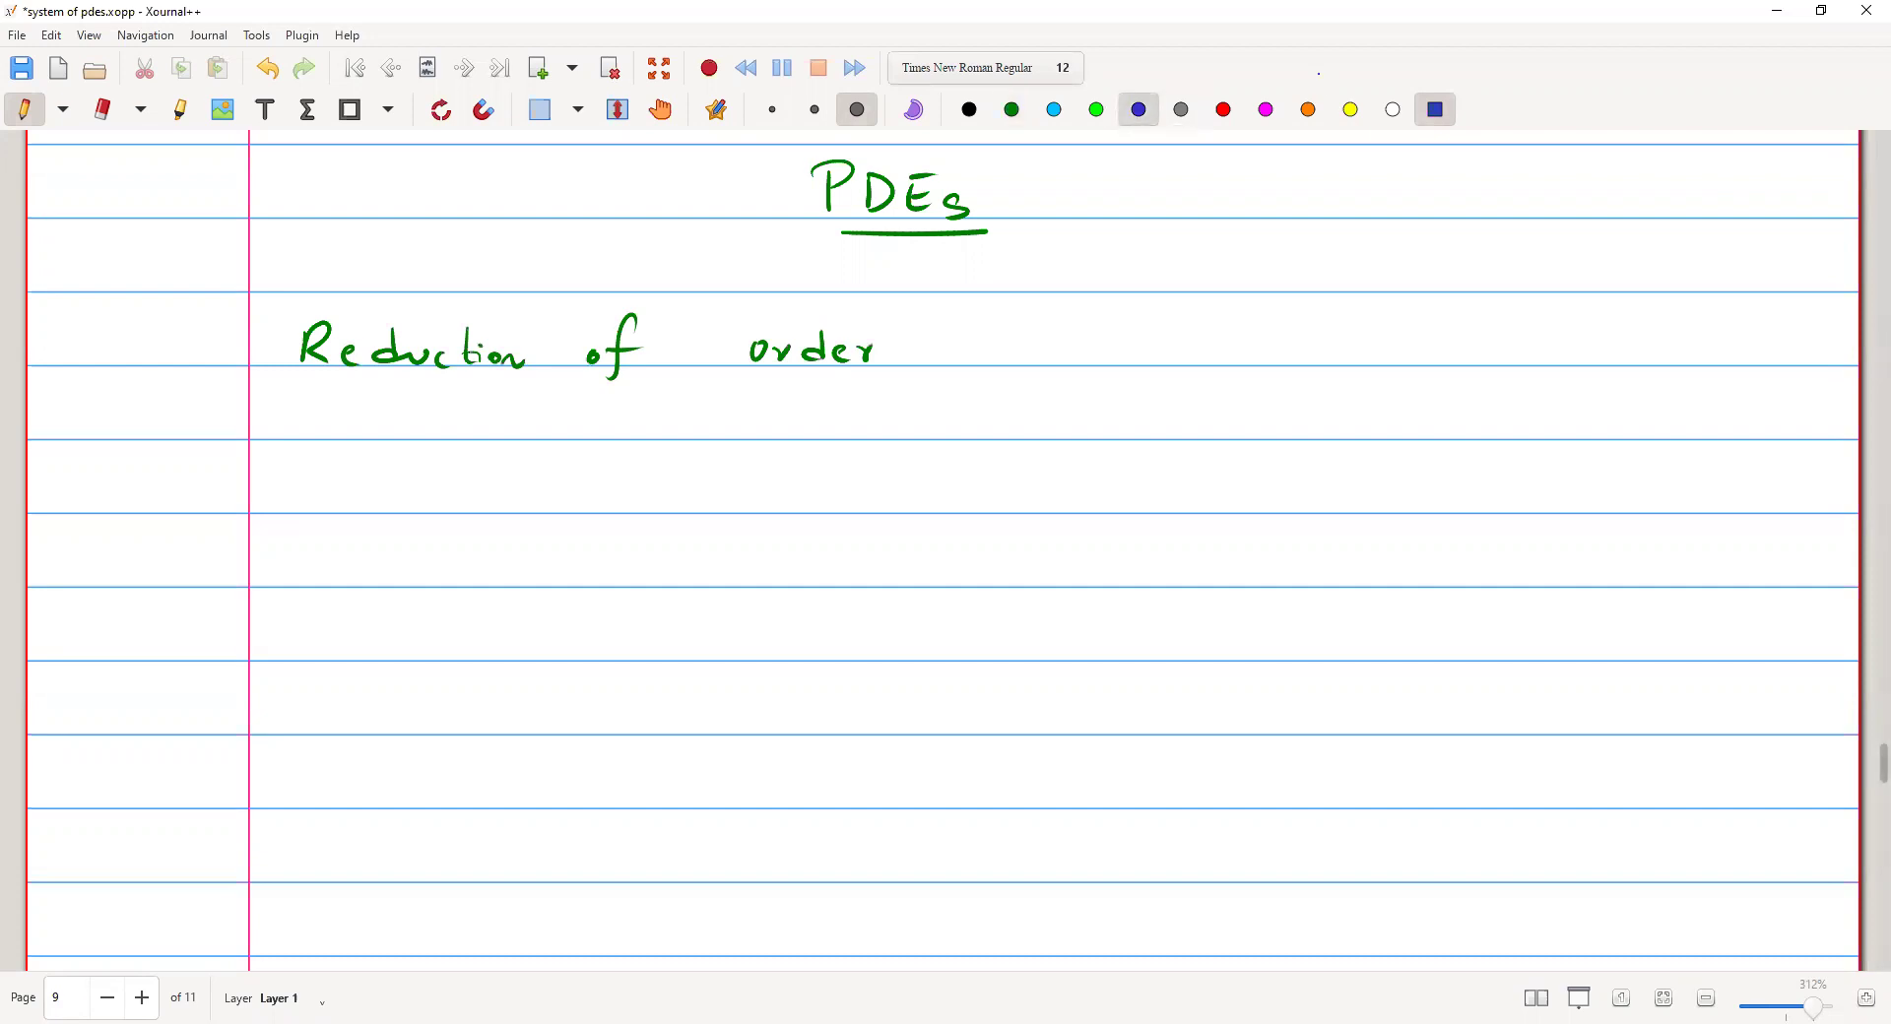
pyautogui.moveTo(378, 481)
pyautogui.mouseDown()
pyautogui.moveTo(373, 508)
pyautogui.moveTo(485, 510)
pyautogui.mouseUp()
pyautogui.moveTo(489, 499)
pyautogui.mouseDown()
pyautogui.moveTo(667, 509)
pyautogui.moveTo(692, 482)
pyautogui.moveTo(685, 519)
pyautogui.mouseUp()
pyautogui.click(513, 501)
pyautogui.click(663, 498)
pyautogui.moveTo(678, 500)
pyautogui.mouseDown()
pyautogui.moveTo(717, 483)
pyautogui.moveTo(701, 525)
pyautogui.mouseUp()
pyautogui.moveTo(716, 498)
pyautogui.mouseDown()
pyautogui.moveTo(900, 485)
pyautogui.moveTo(884, 489)
pyautogui.moveTo(931, 518)
pyautogui.moveTo(972, 523)
pyautogui.mouseUp()
pyautogui.moveTo(648, 530); pyautogui.dragTo(782, 528)
pyautogui.moveTo(396, 527); pyautogui.dragTo(507, 522)
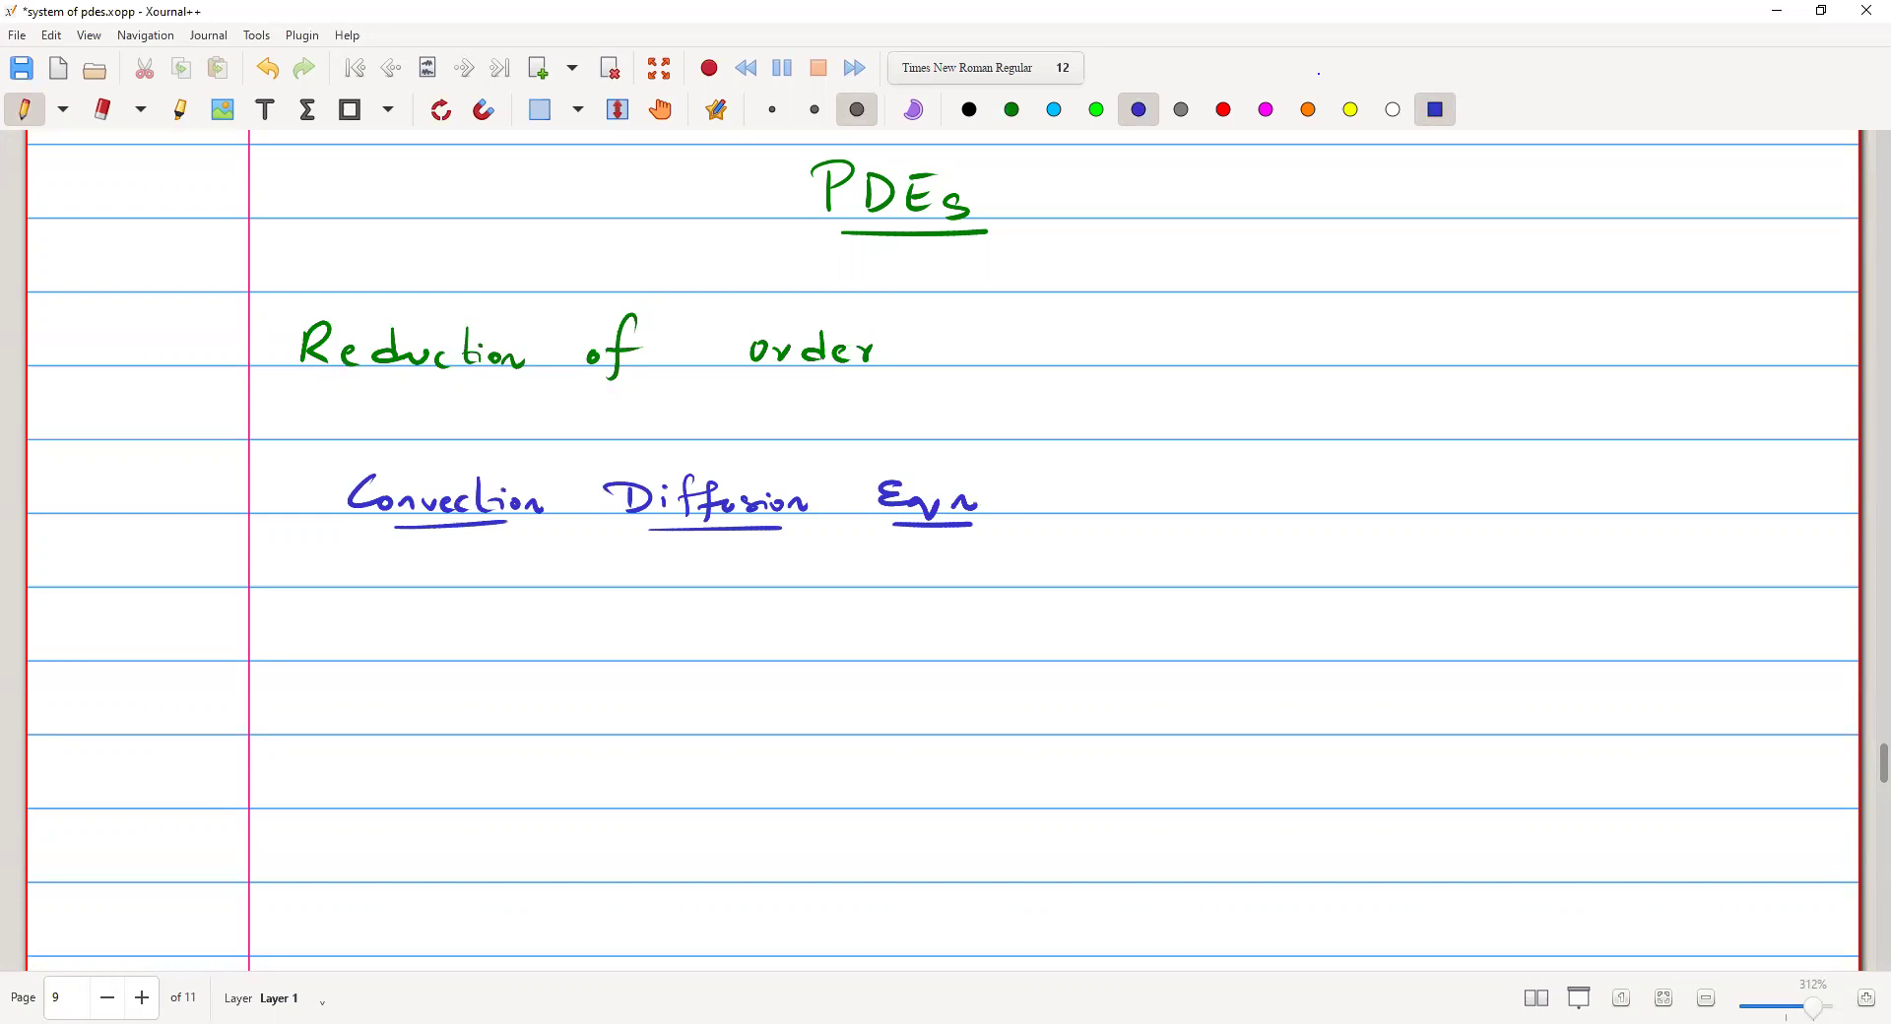
# - Write equation a) u_t + u_x = u_xx + x sin t below the heading
pyautogui.moveTo(216, 638); pyautogui.dragTo(230, 677)
pyautogui.moveTo(368, 624)
pyautogui.mouseDown()
pyautogui.moveTo(409, 674)
pyautogui.moveTo(477, 643)
pyautogui.mouseUp()
pyautogui.moveTo(463, 631)
pyautogui.mouseDown()
pyautogui.moveTo(465, 658)
pyautogui.moveTo(520, 640)
pyautogui.moveTo(561, 667)
pyautogui.mouseUp()
pyautogui.moveTo(566, 646)
pyautogui.mouseDown()
pyautogui.moveTo(552, 666)
pyautogui.moveTo(652, 634)
pyautogui.mouseUp()
pyautogui.moveTo(634, 646)
pyautogui.mouseDown()
pyautogui.moveTo(755, 624)
pyautogui.moveTo(748, 658)
pyautogui.mouseUp()
pyautogui.moveTo(755, 650); pyautogui.dragTo(758, 665)
pyautogui.moveTo(775, 653)
pyautogui.mouseDown()
pyautogui.moveTo(958, 638)
pyautogui.moveTo(1061, 639)
pyautogui.mouseUp()
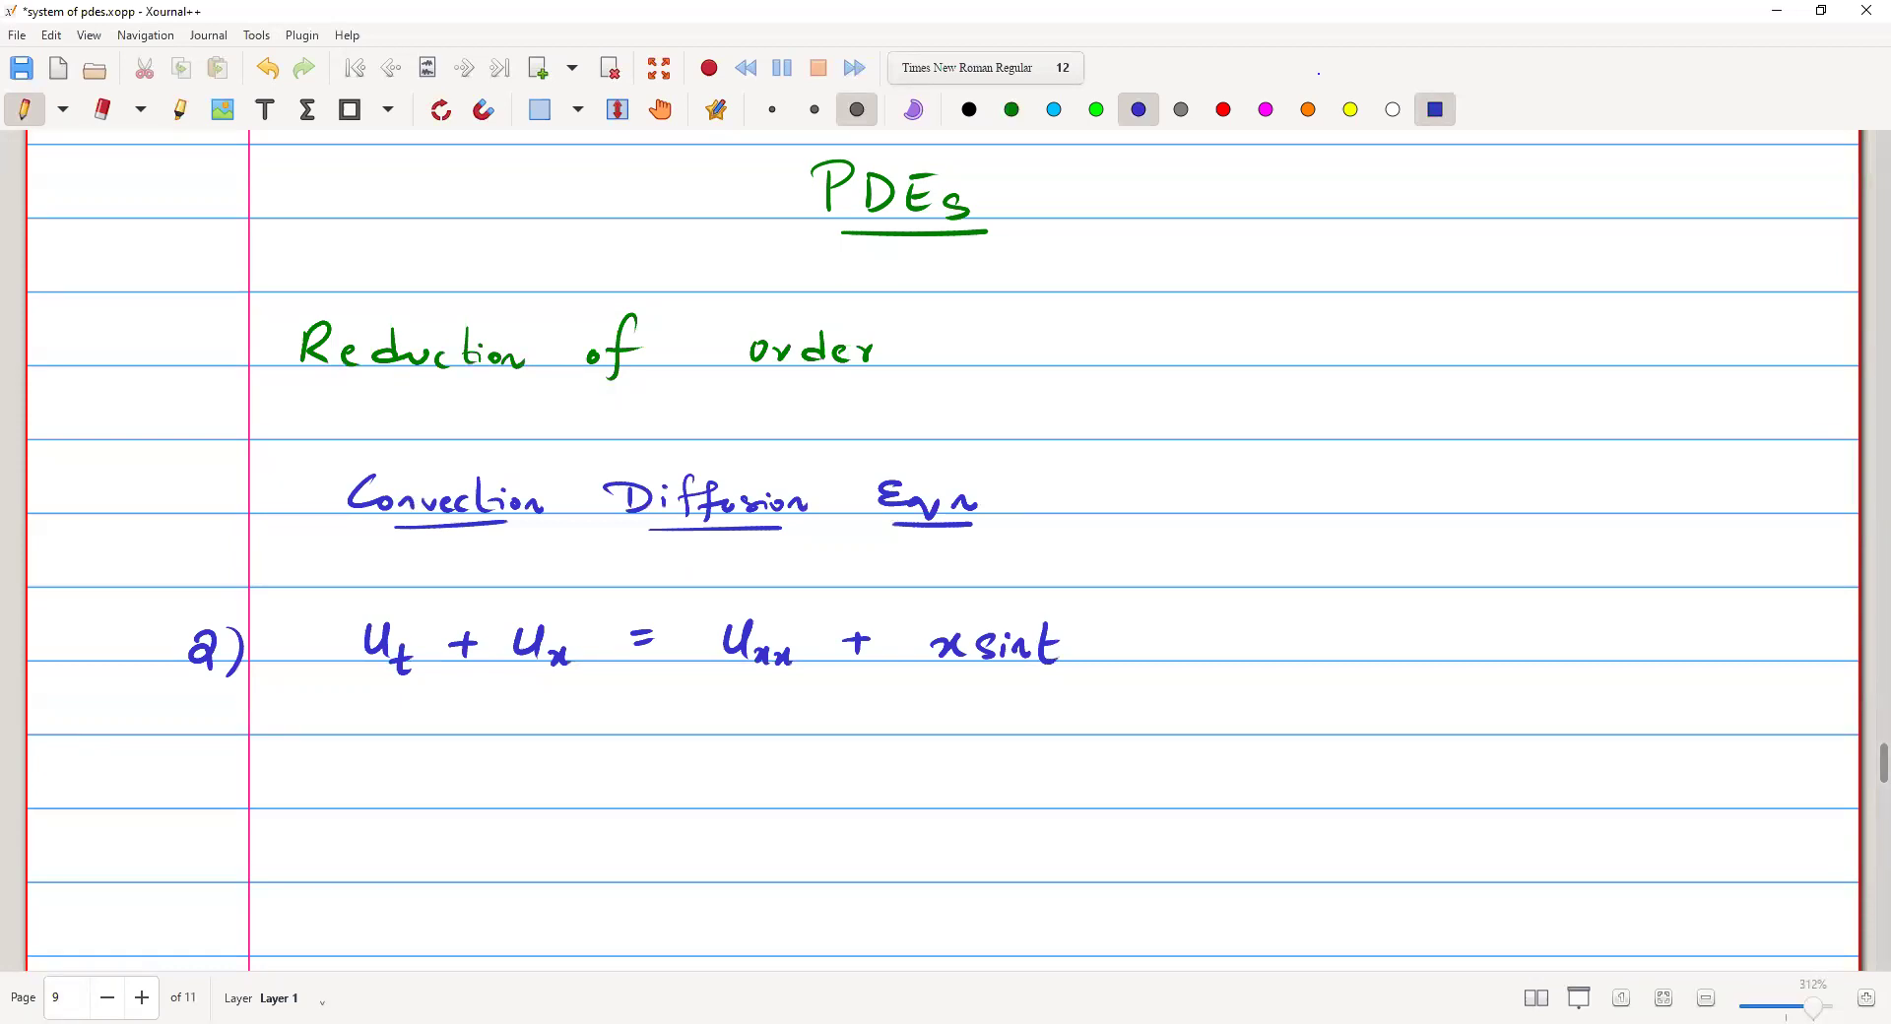
# - Write the boundary condition u_x(0,t) = 1 − cos t under equation a)
pyautogui.moveTo(441, 771)
pyautogui.mouseDown()
pyautogui.moveTo(511, 771)
pyautogui.moveTo(510, 809)
pyautogui.moveTo(529, 781)
pyautogui.moveTo(539, 815)
pyautogui.moveTo(578, 805)
pyautogui.mouseUp()
pyautogui.moveTo(571, 783)
pyautogui.mouseDown()
pyautogui.moveTo(604, 811)
pyautogui.moveTo(678, 782)
pyautogui.moveTo(740, 799)
pyautogui.mouseUp()
pyautogui.moveTo(766, 788); pyautogui.dragTo(794, 786)
pyautogui.moveTo(819, 786); pyautogui.dragTo(837, 803)
pyautogui.moveTo(849, 791)
pyautogui.mouseDown()
pyautogui.moveTo(902, 807)
pyautogui.moveTo(904, 792)
pyautogui.mouseUp()
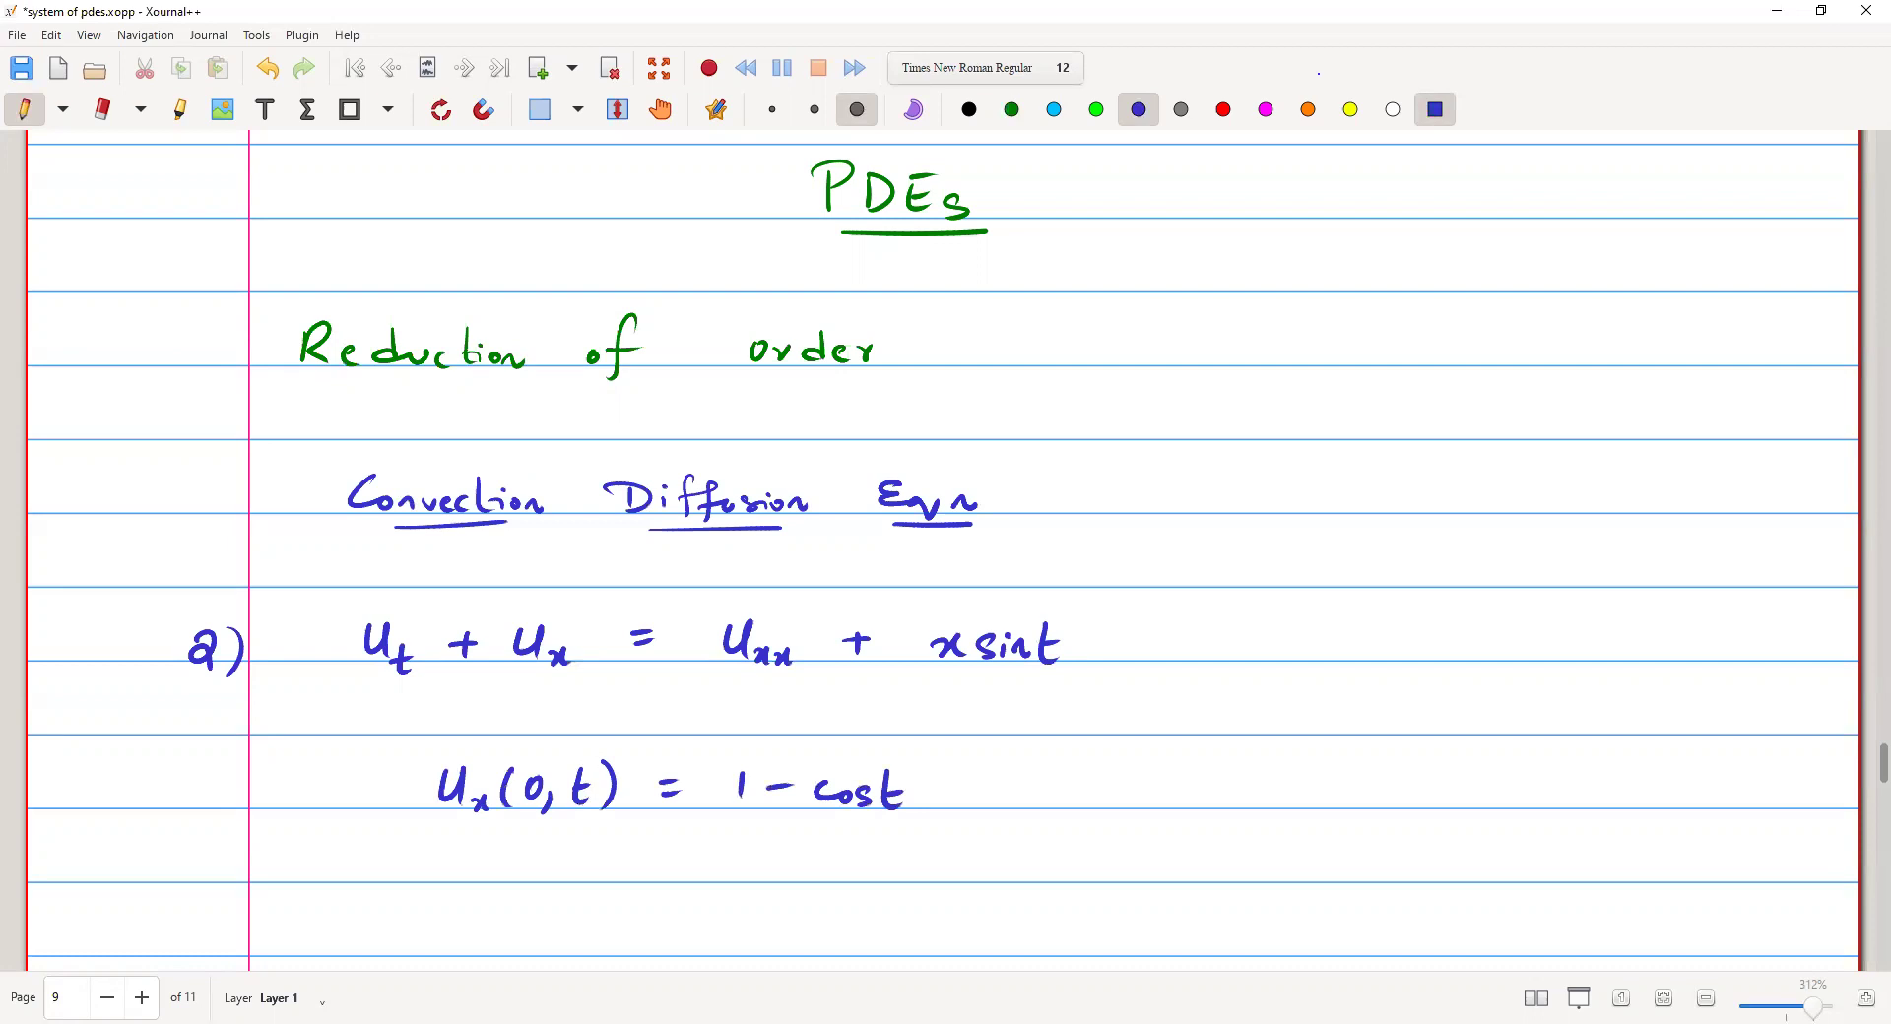
# - Write lim x→∞ u_x(x,t) < ∞ to the right of the first condition
pyautogui.moveTo(1085, 798); pyautogui.dragTo(1122, 798)
pyautogui.moveTo(1125, 797)
pyautogui.mouseDown()
pyautogui.moveTo(1146, 796)
pyautogui.moveTo(1090, 849)
pyautogui.mouseUp()
pyautogui.moveTo(1103, 841)
pyautogui.mouseDown()
pyautogui.moveTo(1168, 828)
pyautogui.moveTo(1148, 837)
pyautogui.mouseUp()
pyautogui.moveTo(1189, 774); pyautogui.dragTo(1209, 799)
pyautogui.moveTo(1212, 794); pyautogui.dragTo(1281, 809)
pyautogui.moveTo(1306, 774)
pyautogui.mouseDown()
pyautogui.moveTo(1388, 779)
pyautogui.moveTo(1391, 798)
pyautogui.moveTo(1456, 806)
pyautogui.mouseUp()
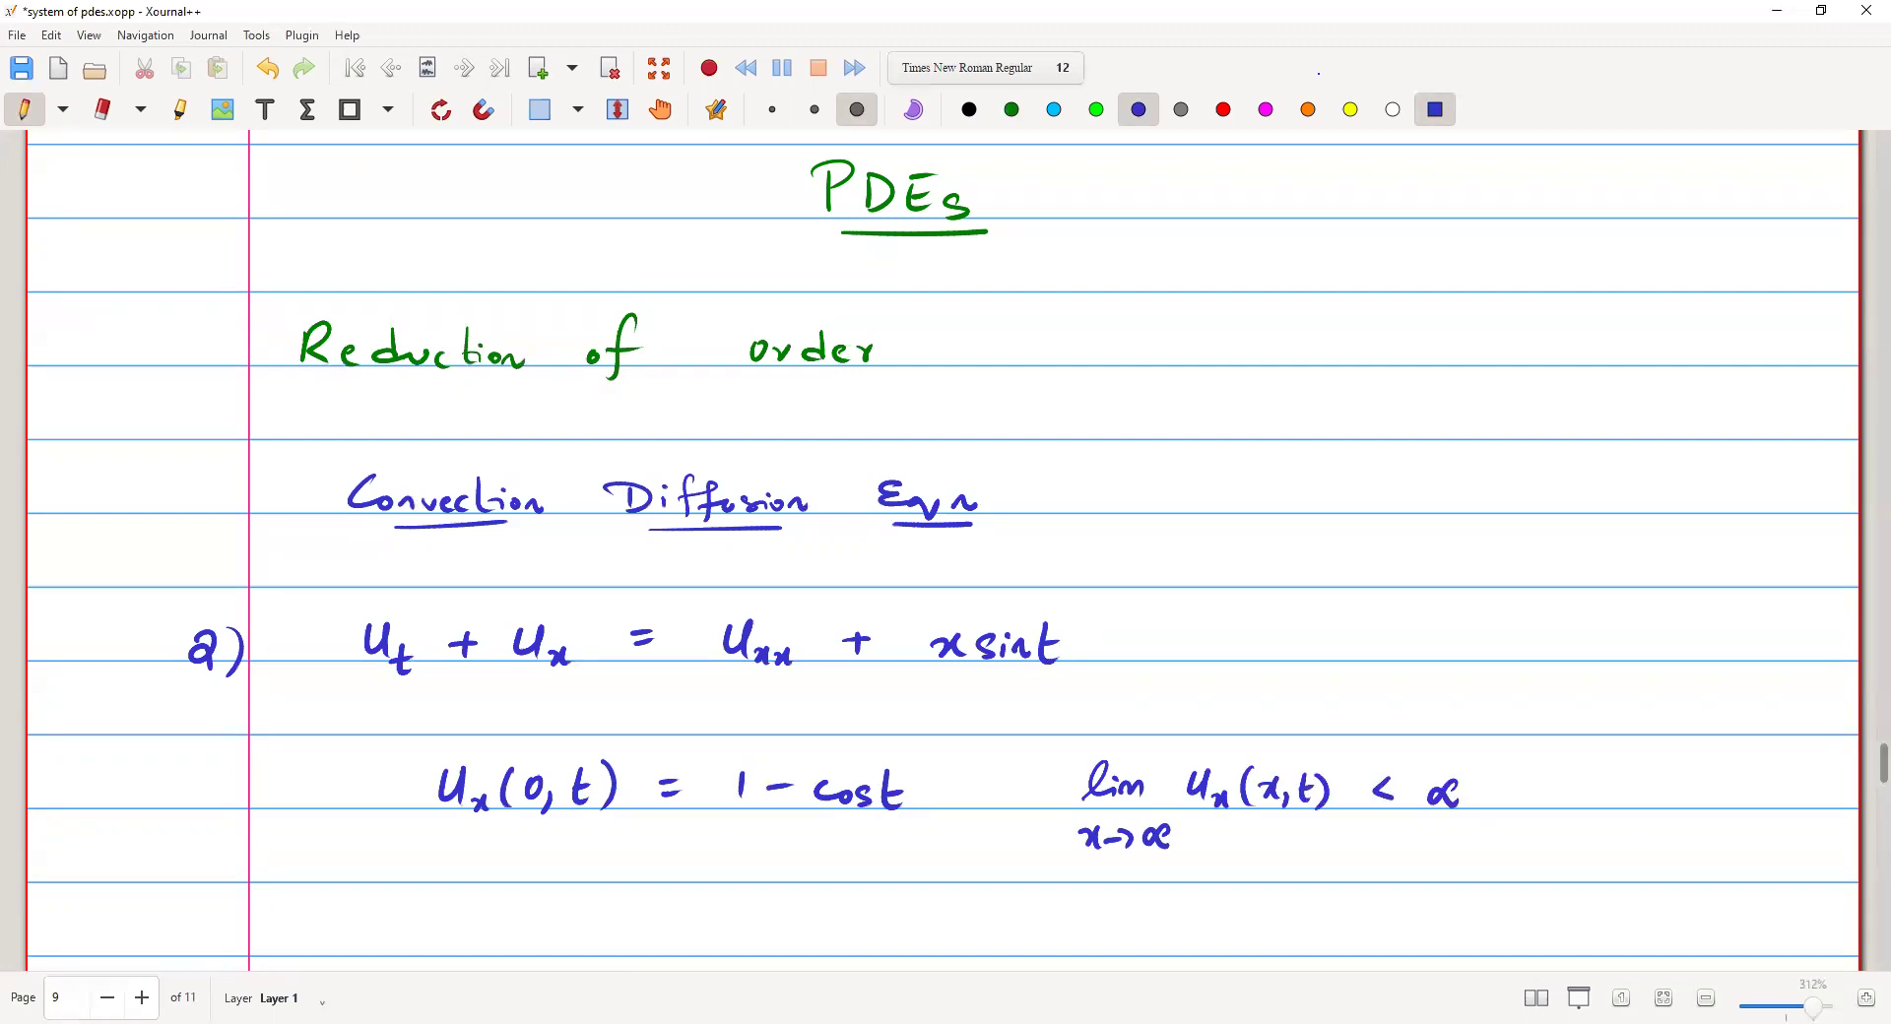
# - Add the condition u_x(0,t) = 0 on the next line down
pyautogui.scroll(-4, 942, 551)
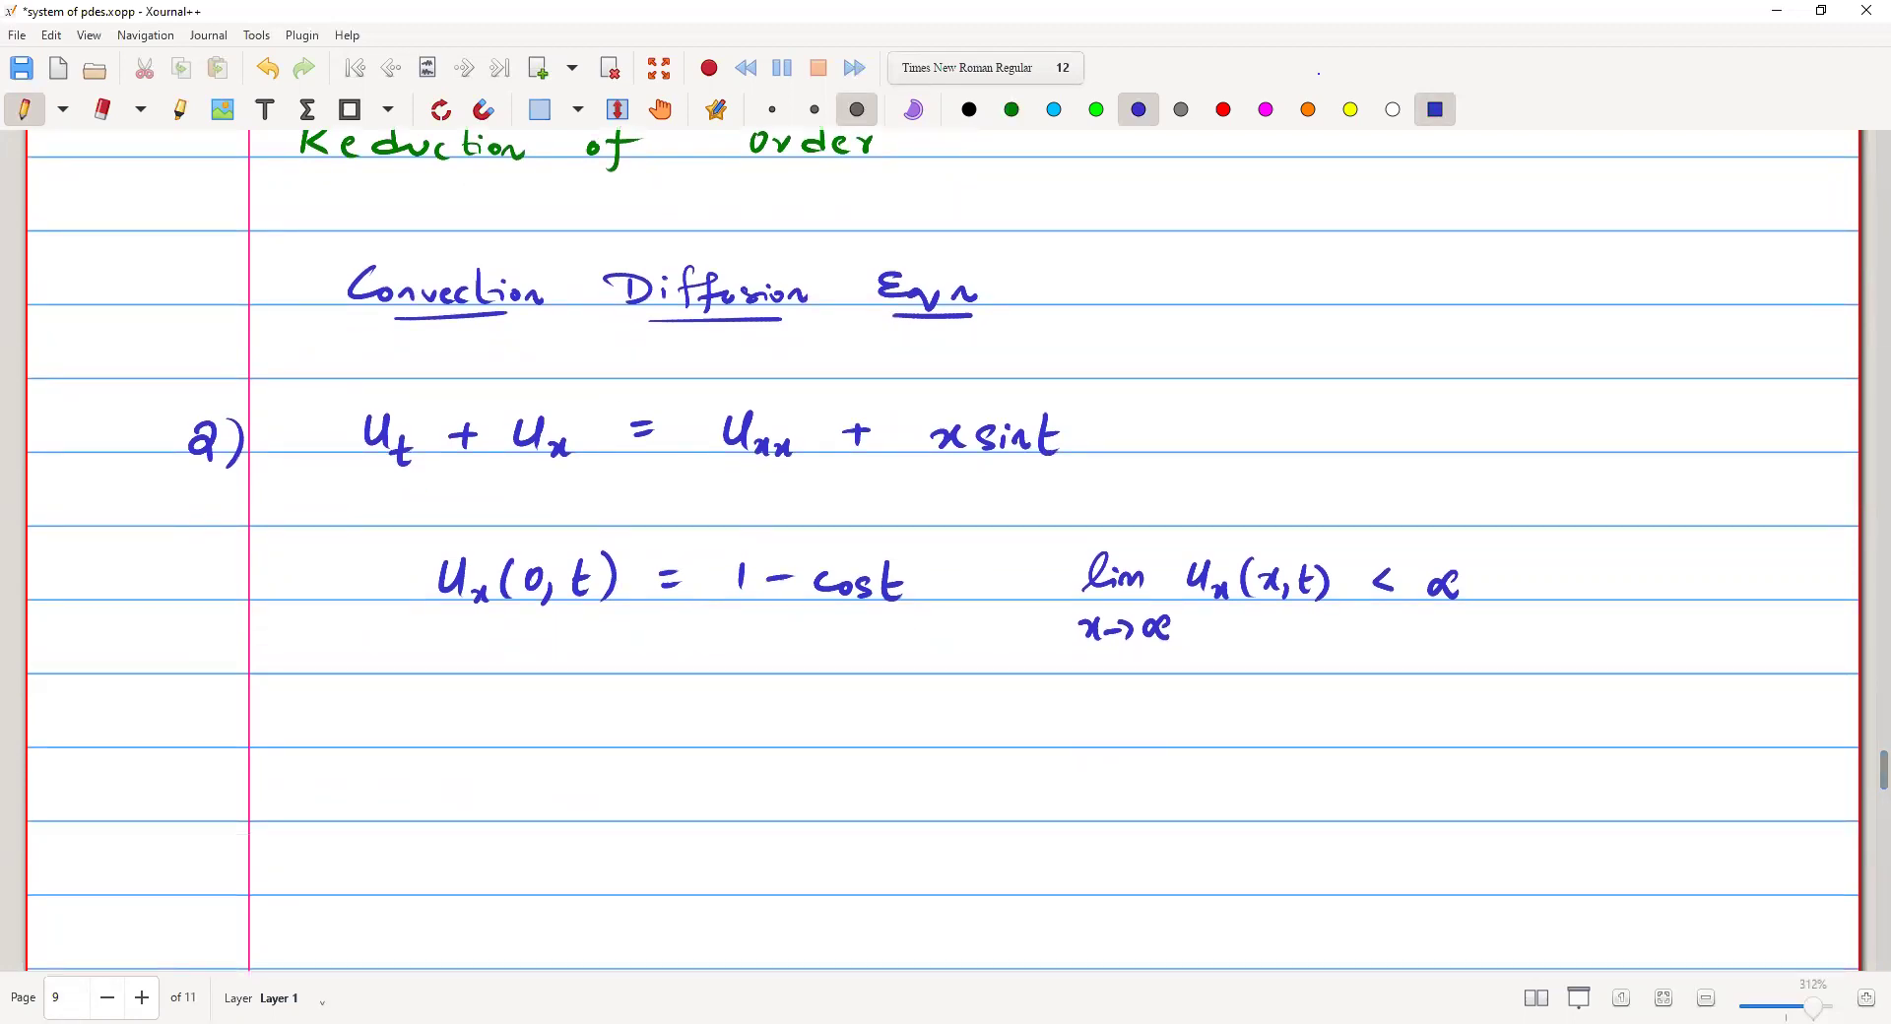
pyautogui.moveTo(460, 708)
pyautogui.mouseDown()
pyautogui.moveTo(501, 743)
pyautogui.moveTo(528, 722)
pyautogui.moveTo(533, 741)
pyautogui.moveTo(605, 746)
pyautogui.mouseUp()
pyautogui.moveTo(597, 730)
pyautogui.mouseDown()
pyautogui.moveTo(625, 704)
pyautogui.moveTo(634, 743)
pyautogui.moveTo(740, 720)
pyautogui.mouseUp()
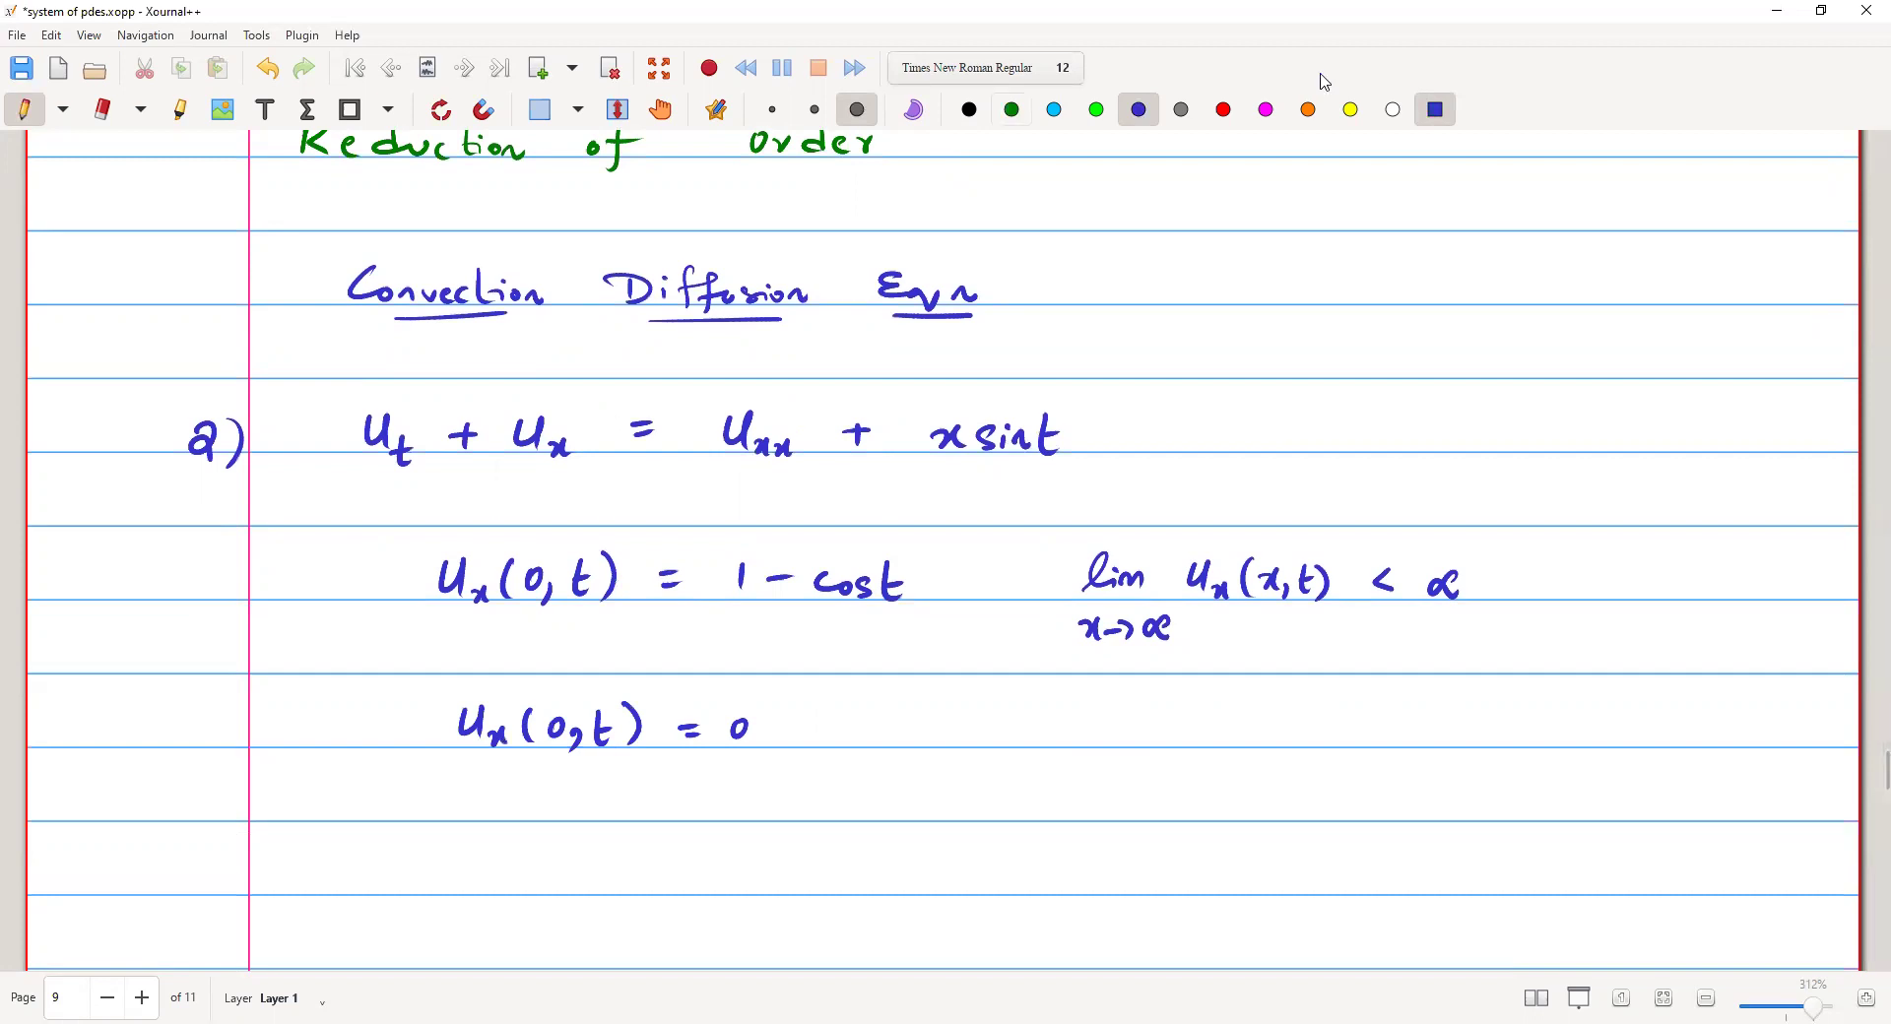
# - Mark the PDE with the label (i) in green
pyautogui.click(1012, 109)
pyautogui.moveTo(1150, 432)
pyautogui.mouseDown()
pyautogui.moveTo(1233, 424)
pyautogui.moveTo(1312, 454)
pyautogui.moveTo(1314, 399)
pyautogui.mouseUp()
pyautogui.click(1310, 412)
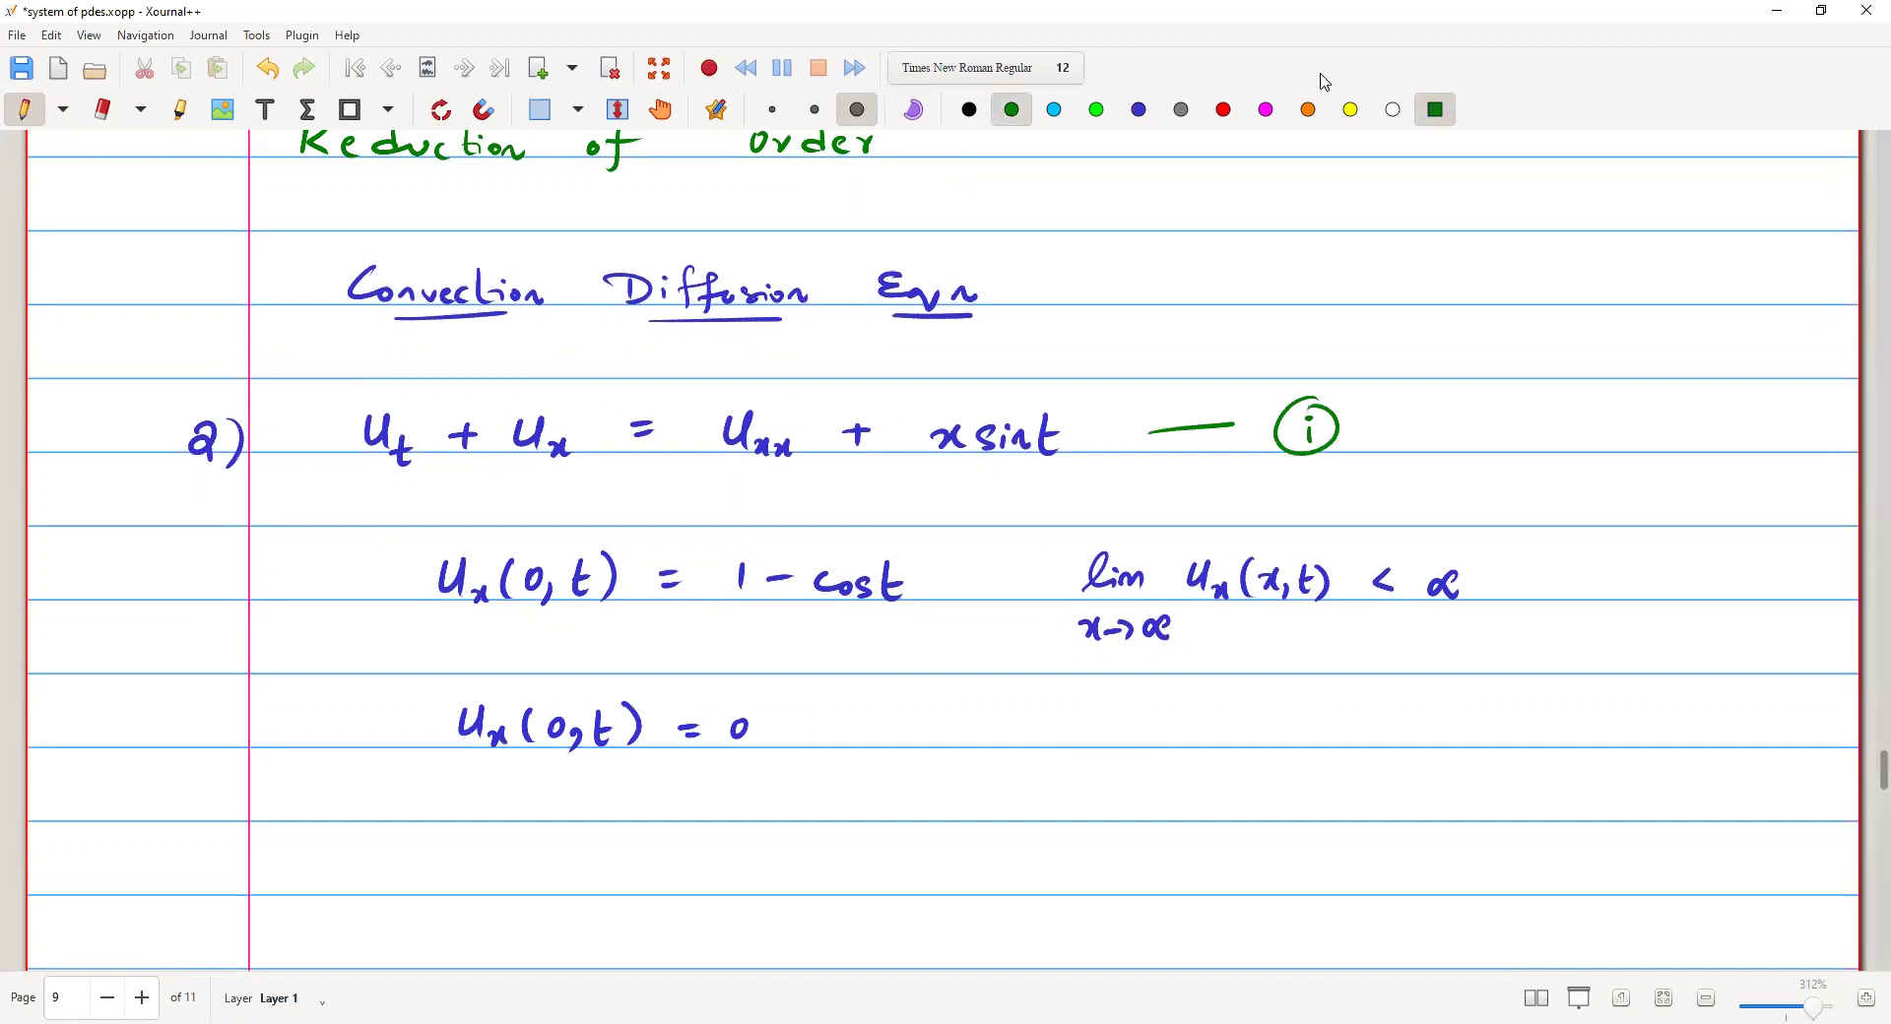
# - Write 'Let ξ = u, η = u_x' below the conditions
pyautogui.scroll(-3, 1324, 81)
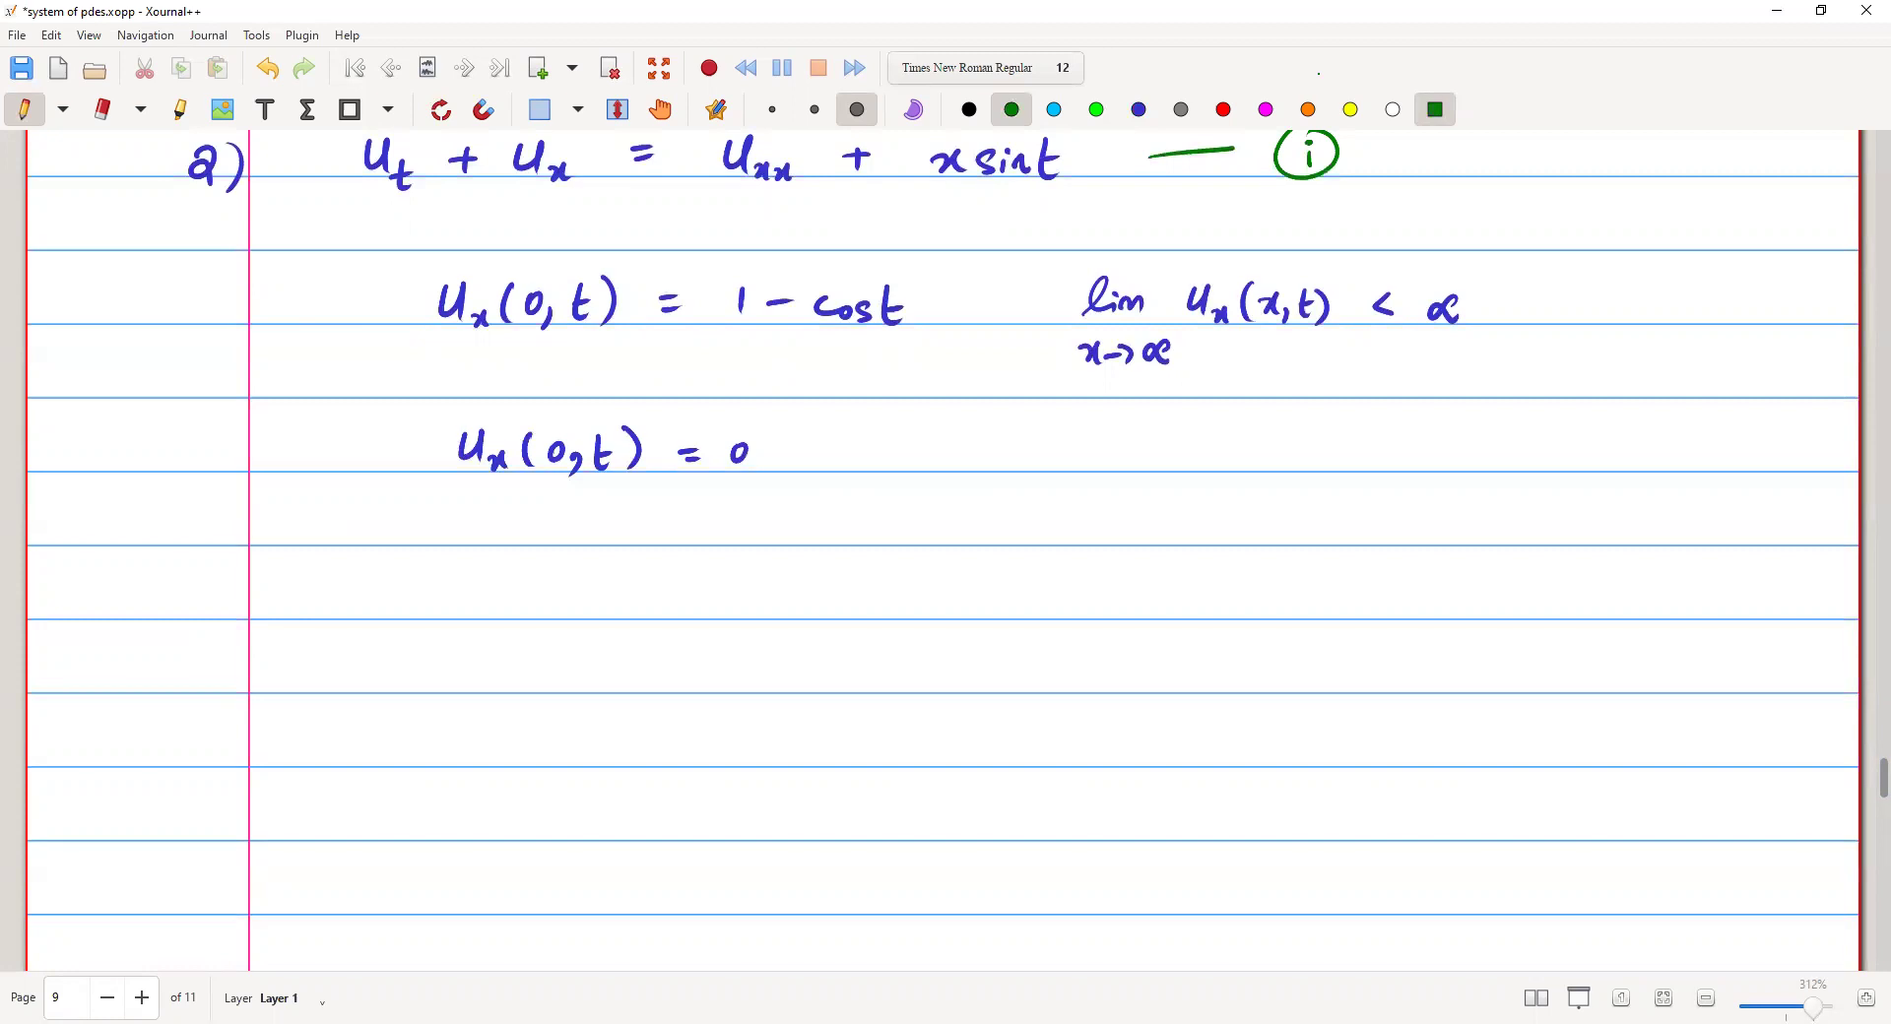
pyautogui.moveTo(446, 577)
pyautogui.mouseDown()
pyautogui.moveTo(465, 620)
pyautogui.moveTo(513, 618)
pyautogui.moveTo(516, 599)
pyautogui.mouseUp()
pyautogui.moveTo(632, 573)
pyautogui.mouseDown()
pyautogui.moveTo(618, 633)
pyautogui.moveTo(699, 600)
pyautogui.mouseUp()
pyautogui.moveTo(680, 611)
pyautogui.mouseDown()
pyautogui.moveTo(767, 593)
pyautogui.moveTo(781, 614)
pyautogui.moveTo(869, 624)
pyautogui.mouseUp()
pyautogui.moveTo(963, 575)
pyautogui.mouseDown()
pyautogui.moveTo(998, 613)
pyautogui.moveTo(1070, 587)
pyautogui.mouseUp()
pyautogui.moveTo(1053, 599)
pyautogui.mouseDown()
pyautogui.moveTo(1147, 587)
pyautogui.moveTo(1151, 618)
pyautogui.mouseUp()
pyautogui.moveTo(1153, 612); pyautogui.dragTo(1175, 631)
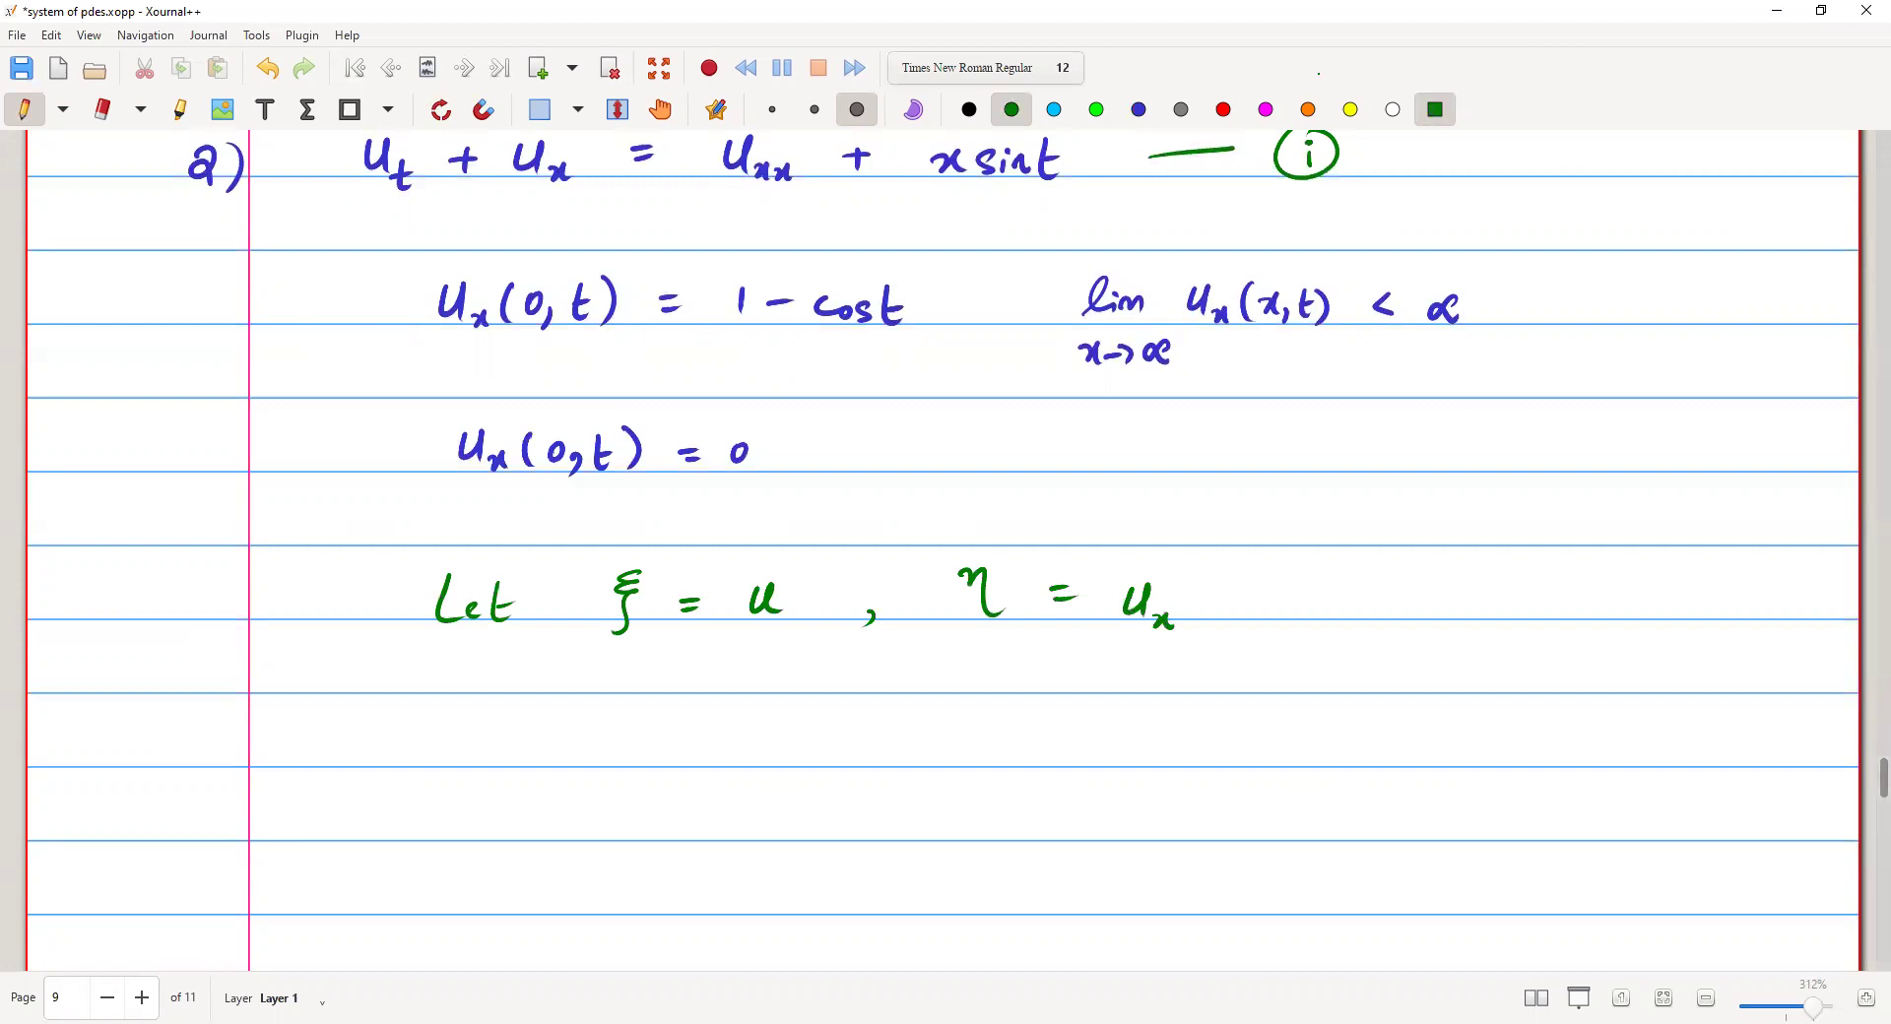
# - Write ξ_x = u_x = η on the next line
pyautogui.moveTo(557, 702)
pyautogui.mouseDown()
pyautogui.moveTo(577, 711)
pyautogui.moveTo(553, 725)
pyautogui.moveTo(567, 773)
pyautogui.mouseUp()
pyautogui.moveTo(580, 762)
pyautogui.mouseDown()
pyautogui.moveTo(589, 776)
pyautogui.moveTo(601, 761)
pyautogui.mouseUp()
pyautogui.moveTo(634, 738)
pyautogui.mouseDown()
pyautogui.moveTo(729, 729)
pyautogui.moveTo(748, 767)
pyautogui.mouseUp()
pyautogui.moveTo(748, 752)
pyautogui.mouseDown()
pyautogui.moveTo(737, 770)
pyautogui.moveTo(803, 731)
pyautogui.mouseUp()
pyautogui.moveTo(788, 745); pyautogui.dragTo(873, 777)
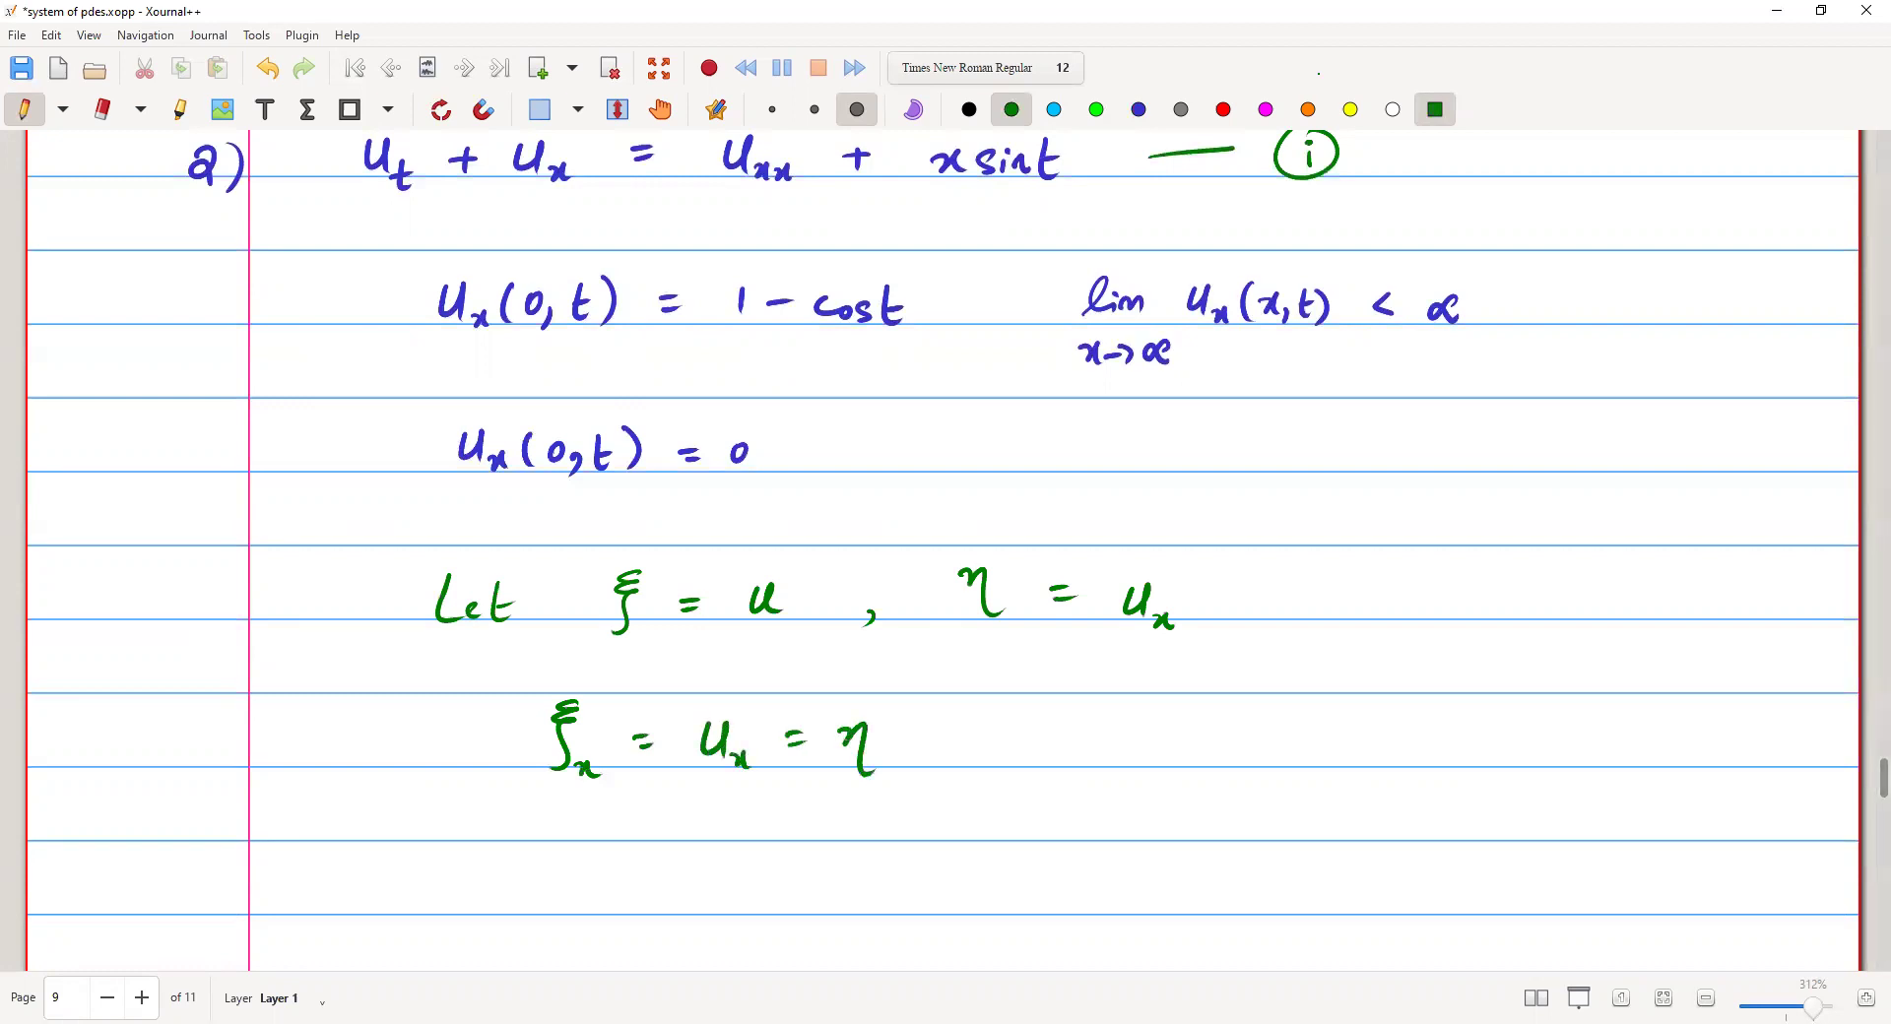
pyautogui.moveTo(1020, 758); pyautogui.dragTo(1011, 777)
# - Add ξ_t = u_t after the comma on the same line
pyautogui.moveTo(1101, 701); pyautogui.dragTo(1123, 713)
pyautogui.moveTo(1122, 713)
pyautogui.mouseDown()
pyautogui.moveTo(1098, 726)
pyautogui.moveTo(1139, 781)
pyautogui.moveTo(1212, 740)
pyautogui.mouseUp()
pyautogui.moveTo(1194, 753); pyautogui.dragTo(1306, 783)
pyautogui.moveTo(1296, 764); pyautogui.dragTo(1312, 761)
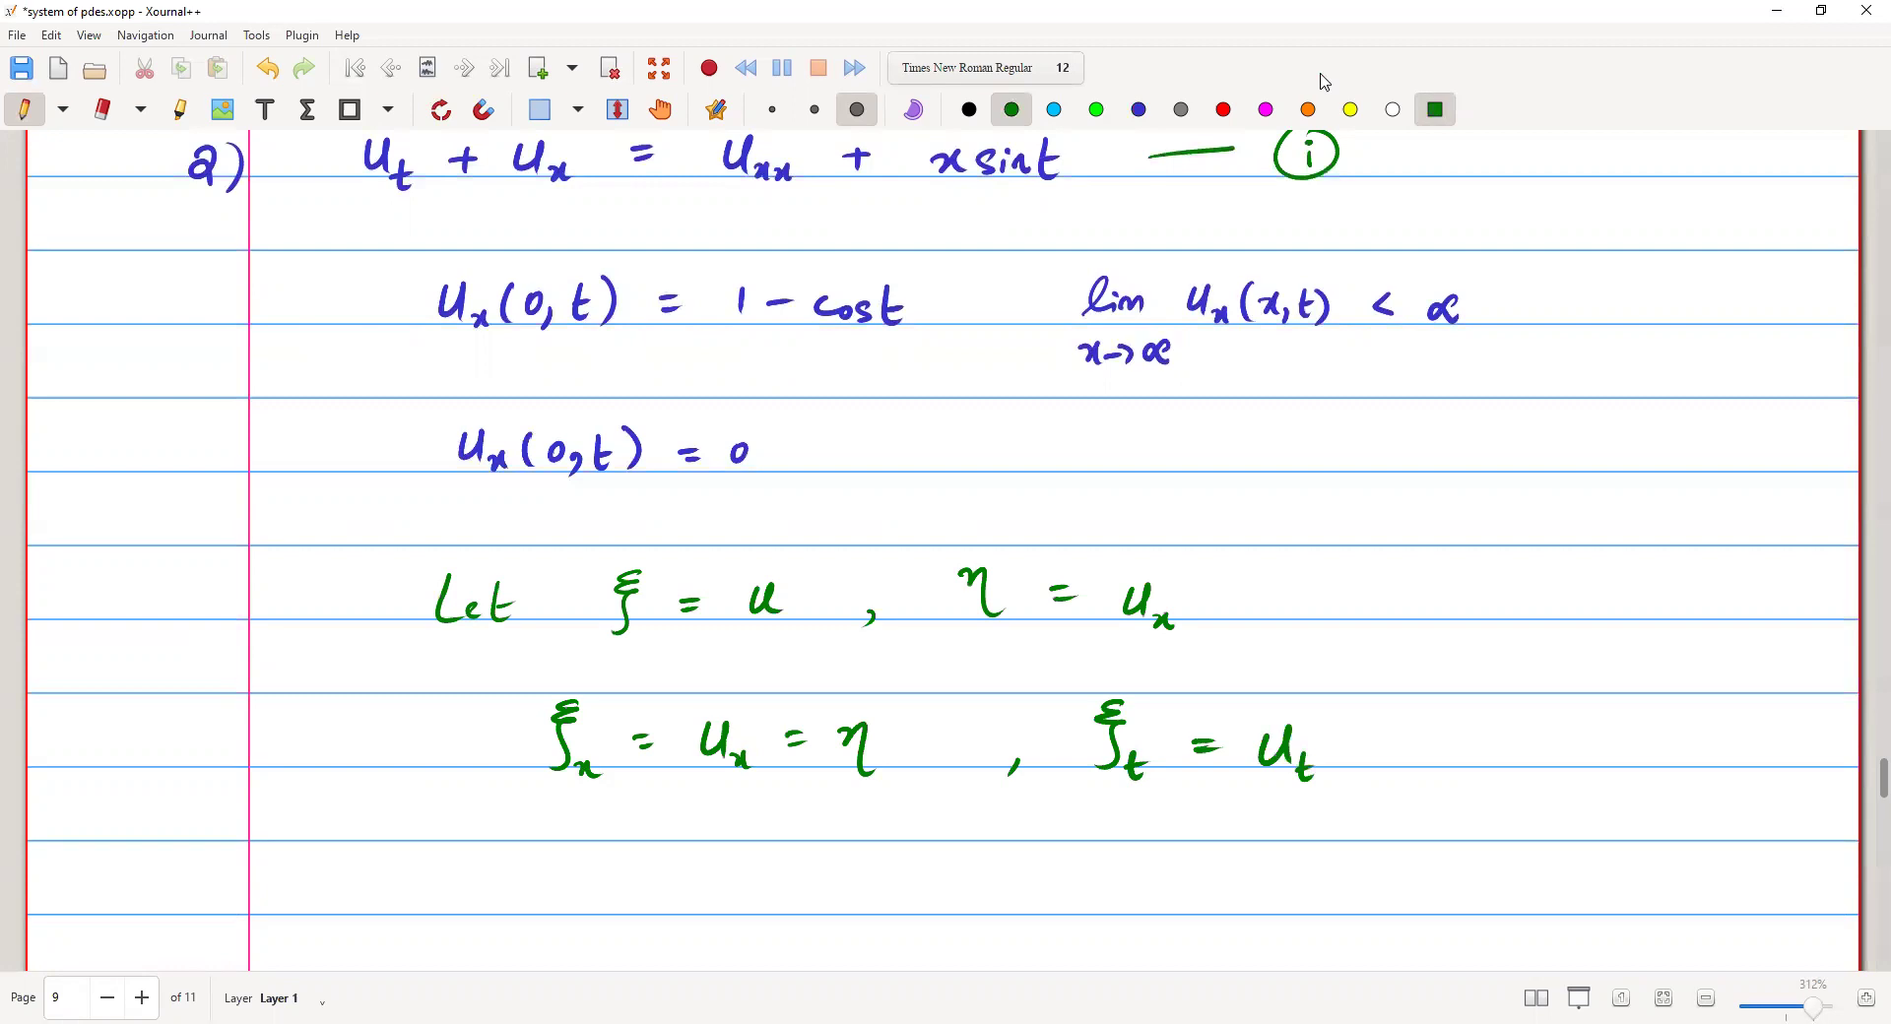
pyautogui.scroll(-3, 943, 551)
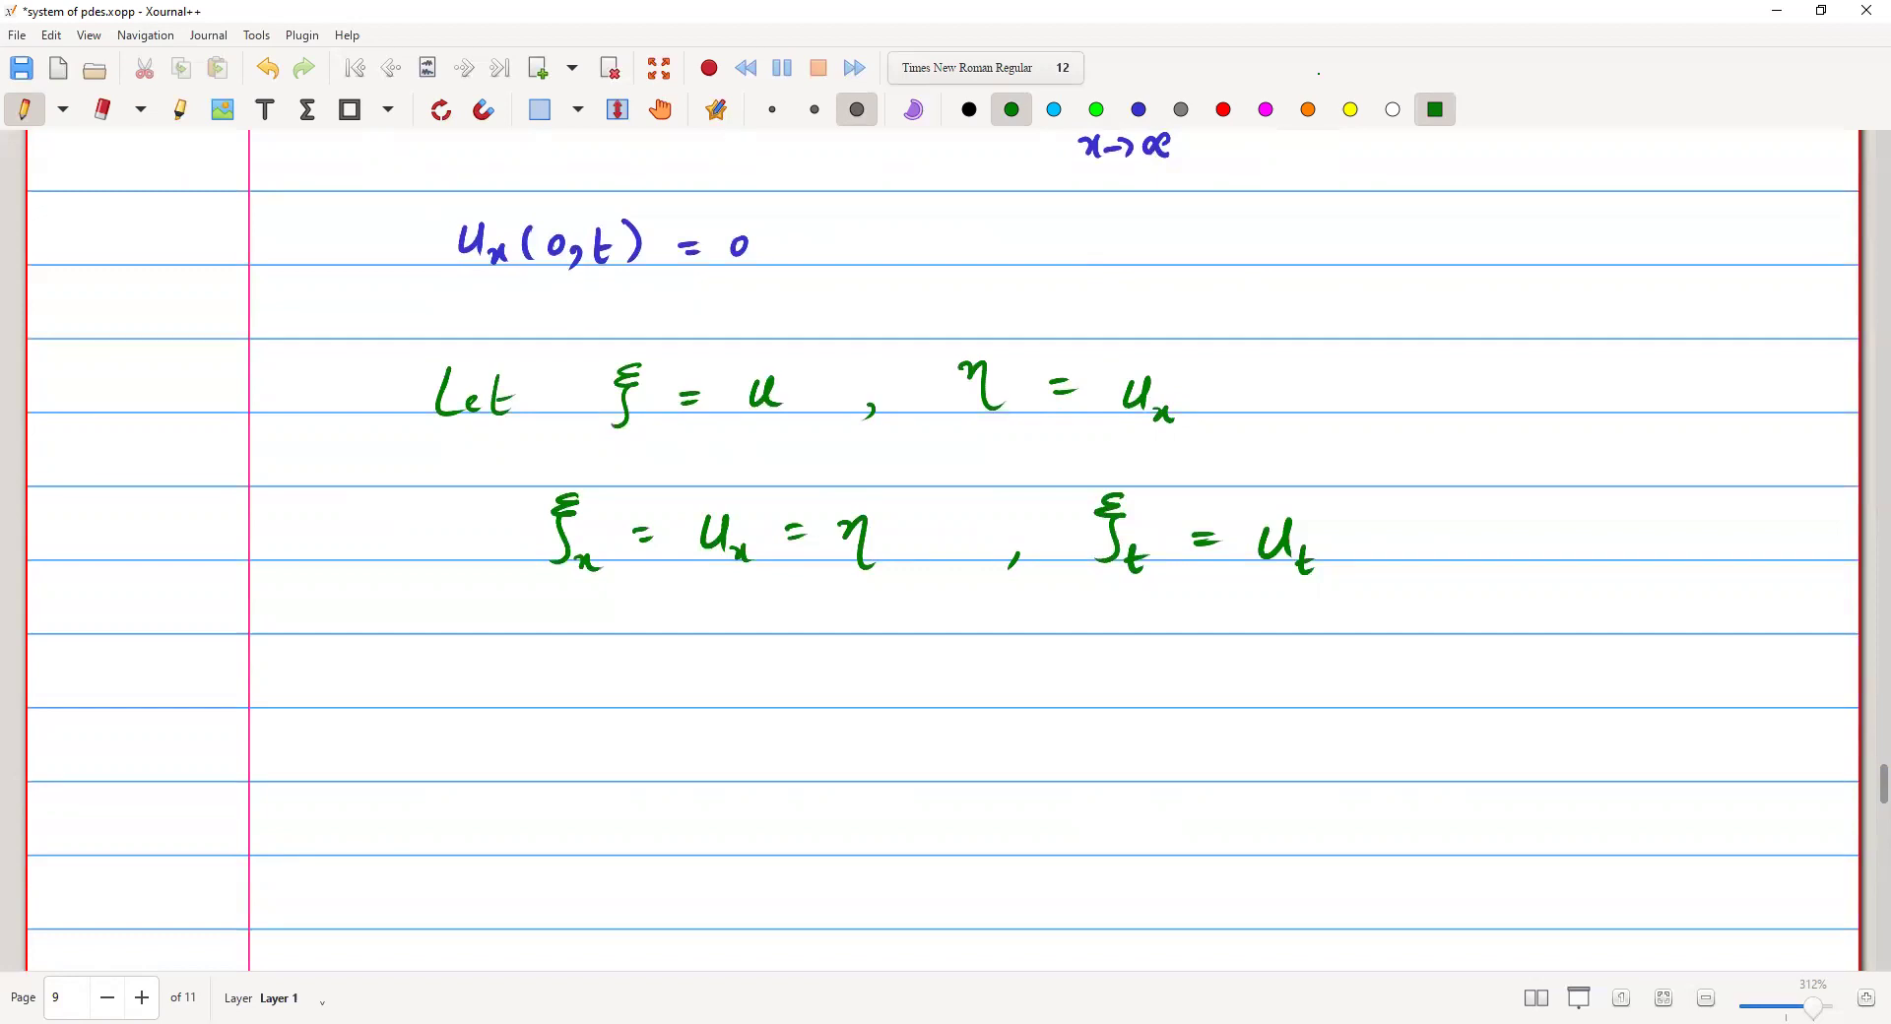
# - Write η_x = u_xx below the ξ_x line
pyautogui.moveTo(477, 662)
pyautogui.mouseDown()
pyautogui.moveTo(520, 720)
pyautogui.moveTo(596, 682)
pyautogui.mouseUp()
pyautogui.moveTo(578, 697)
pyautogui.mouseDown()
pyautogui.moveTo(676, 675)
pyautogui.moveTo(684, 711)
pyautogui.mouseUp()
pyautogui.moveTo(685, 696)
pyautogui.mouseDown()
pyautogui.moveTo(672, 711)
pyautogui.moveTo(708, 713)
pyautogui.mouseUp()
pyautogui.moveTo(709, 696); pyautogui.dragTo(695, 713)
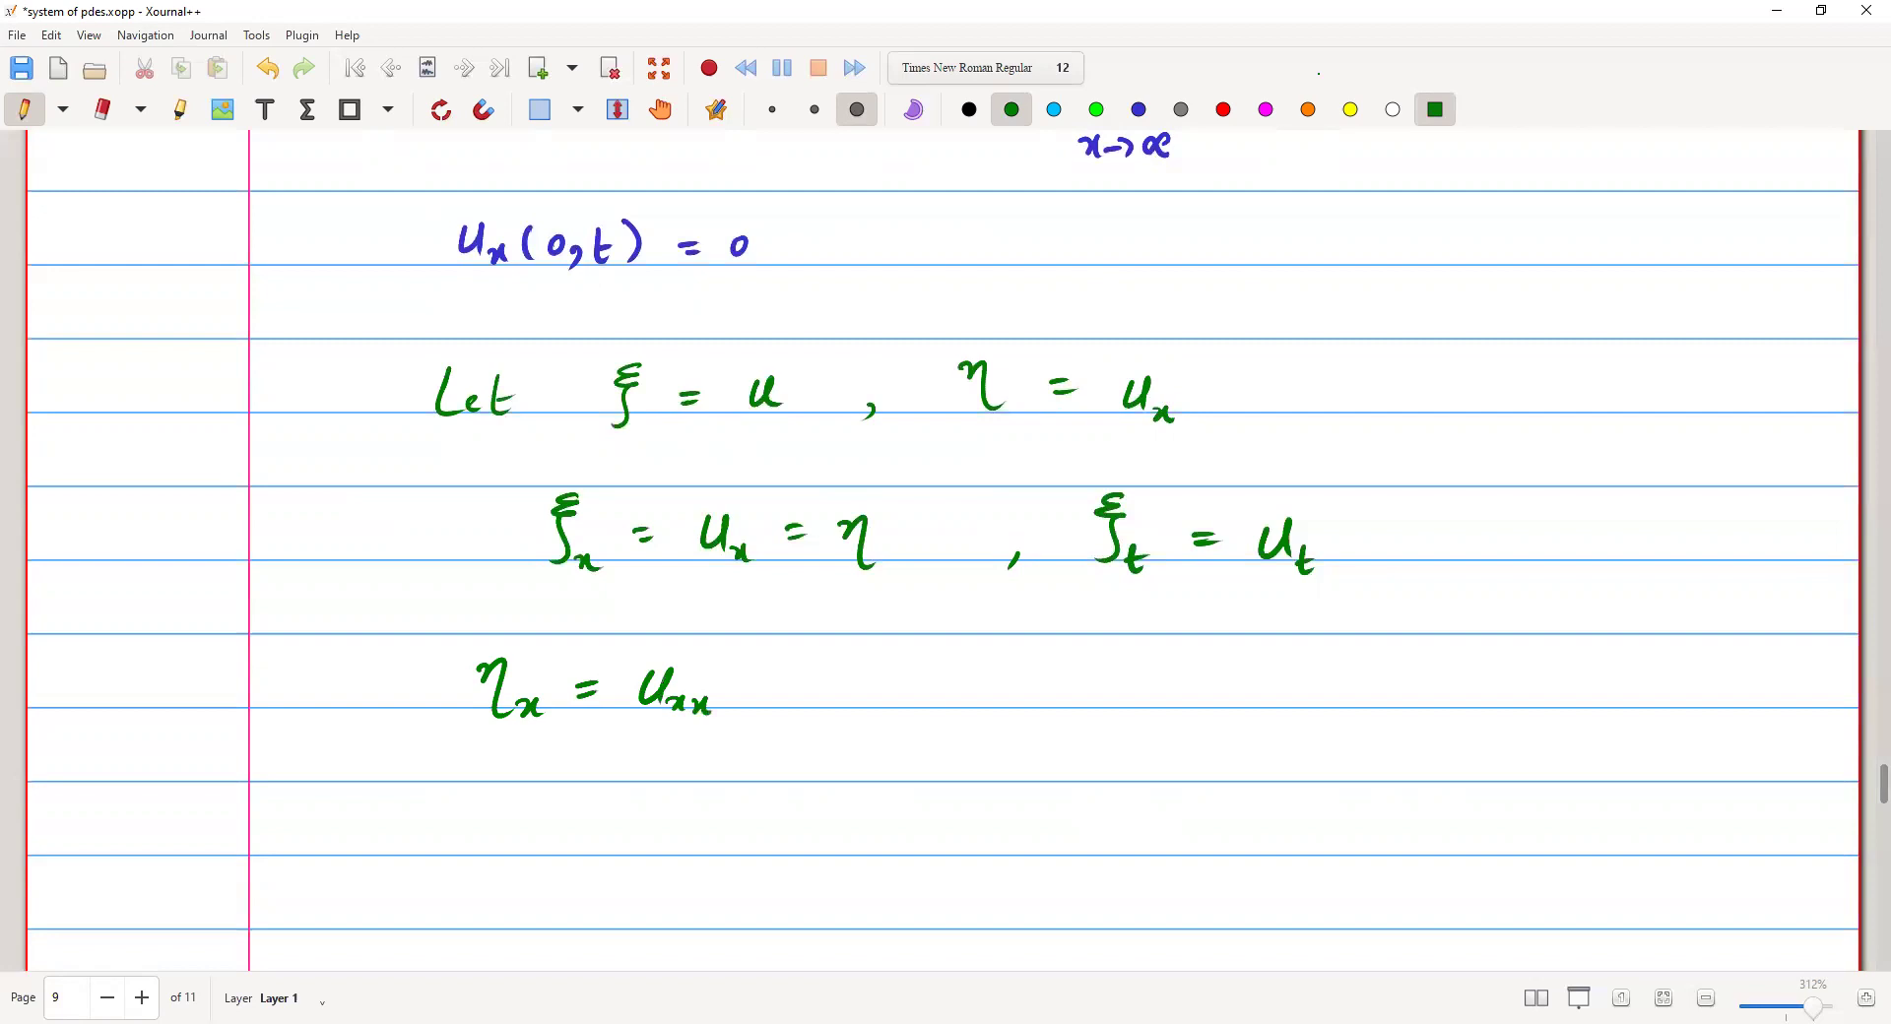
pyautogui.scroll(3, 1323, 80)
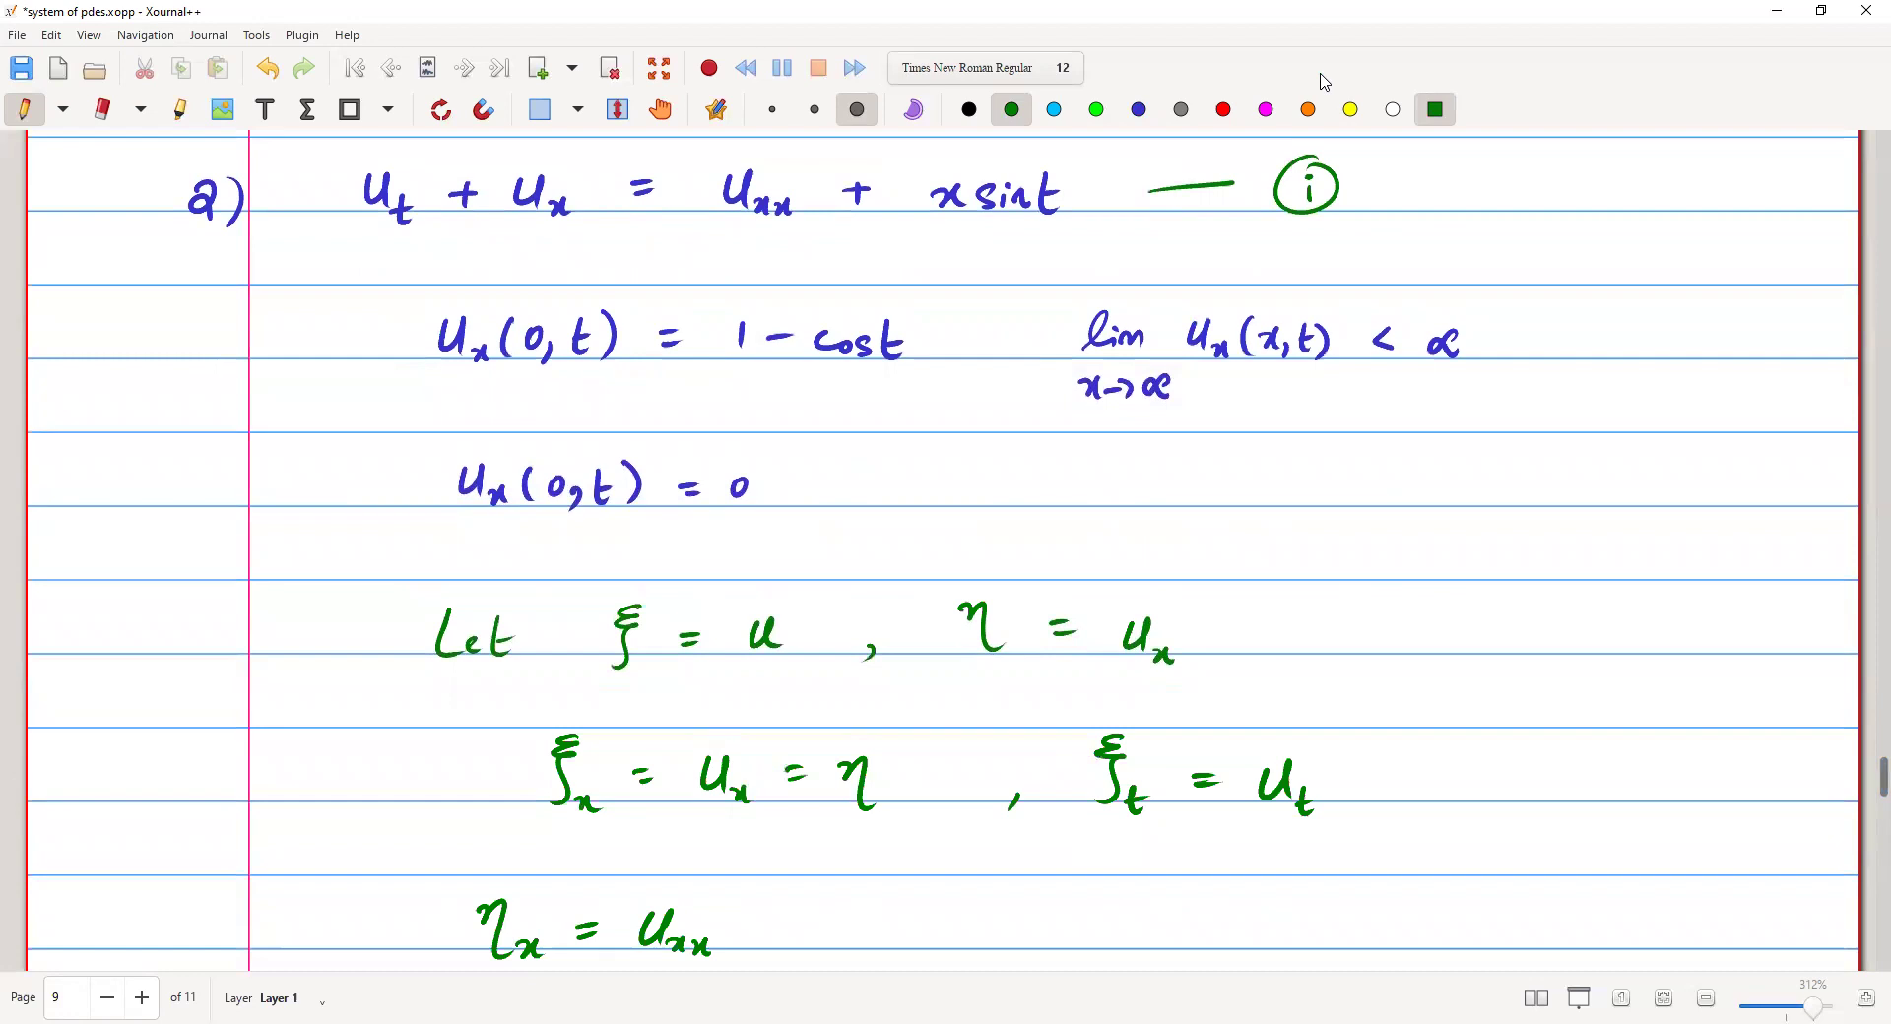
pyautogui.scroll(-6, 1325, 82)
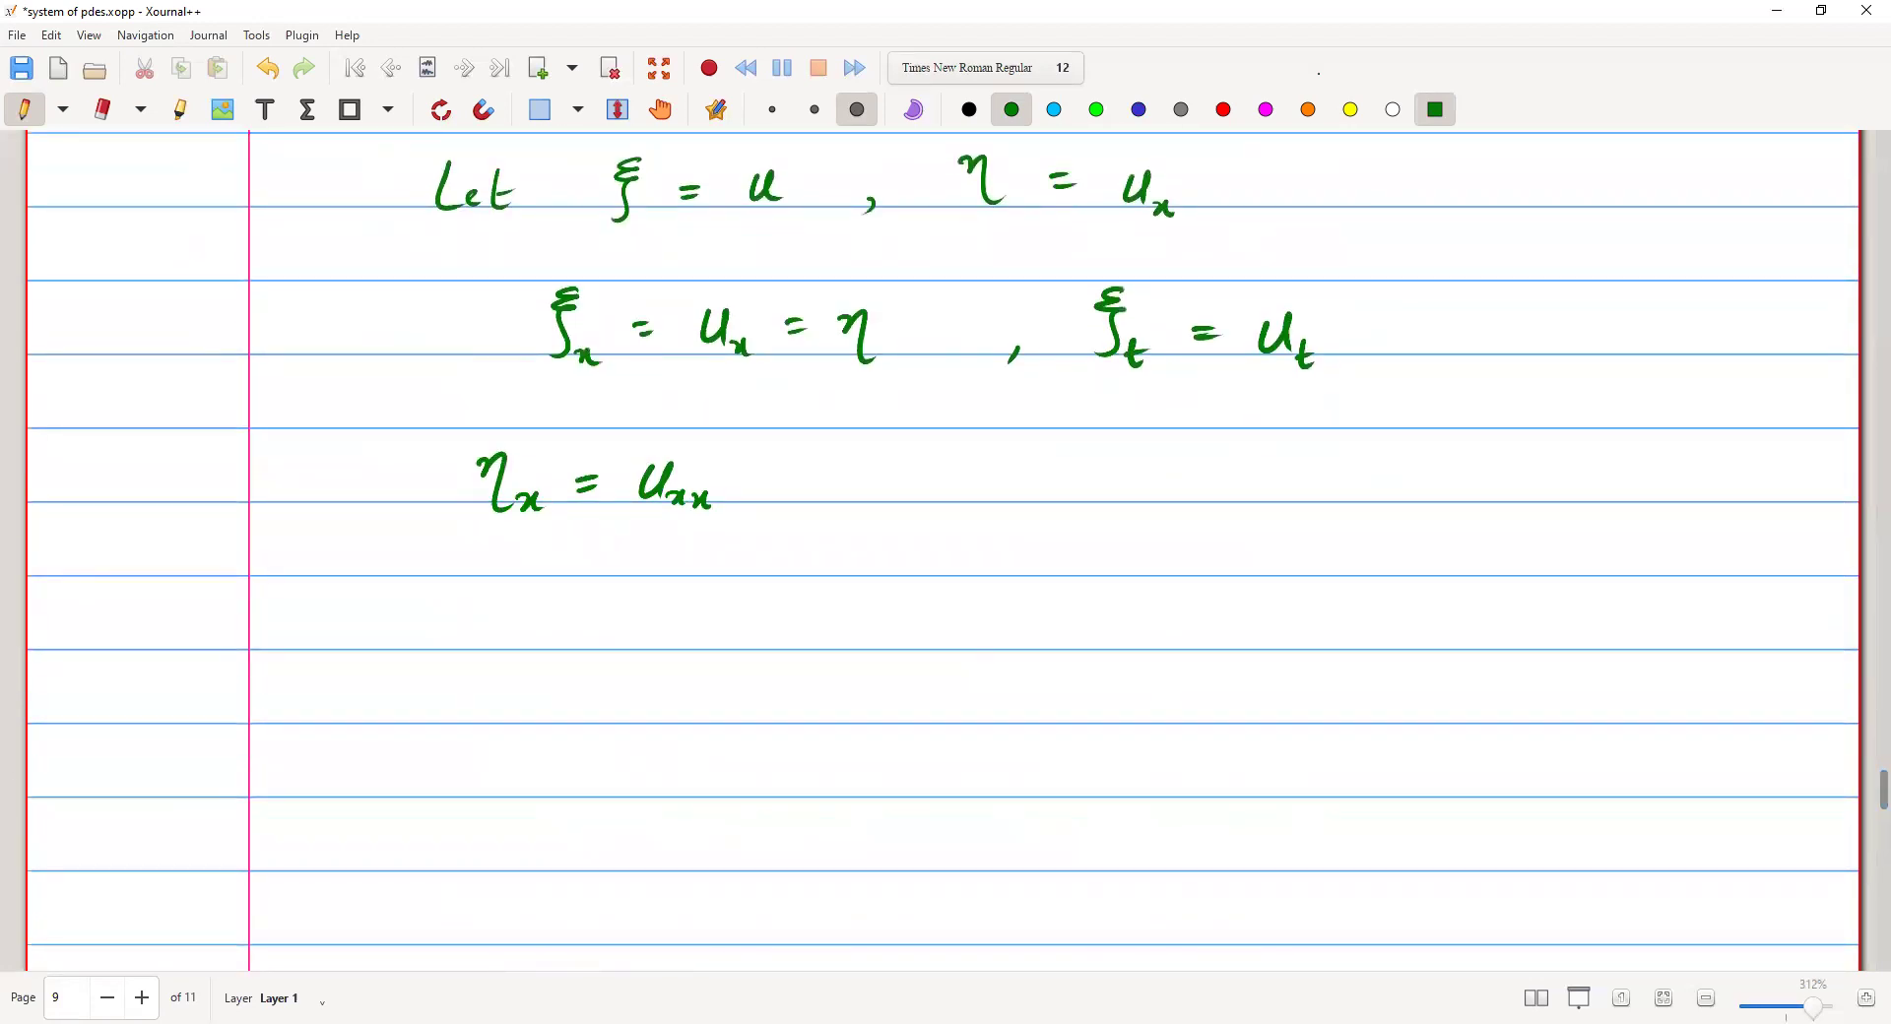
# - Rewrite u_xx in terms of u_t + u_x on the next line
pyautogui.moveTo(511, 597)
pyautogui.mouseDown()
pyautogui.moveTo(541, 596)
pyautogui.moveTo(533, 635)
pyautogui.mouseUp()
pyautogui.moveTo(531, 631); pyautogui.dragTo(569, 647)
pyautogui.moveTo(569, 632)
pyautogui.mouseDown()
pyautogui.moveTo(557, 649)
pyautogui.moveTo(644, 621)
pyautogui.moveTo(781, 660)
pyautogui.mouseUp()
pyautogui.moveTo(772, 645); pyautogui.dragTo(876, 646)
pyautogui.moveTo(882, 616); pyautogui.dragTo(897, 654)
pyautogui.moveTo(905, 638)
pyautogui.mouseDown()
pyautogui.moveTo(891, 655)
pyautogui.moveTo(957, 637)
pyautogui.moveTo(1119, 647)
pyautogui.moveTo(1126, 627)
pyautogui.mouseUp()
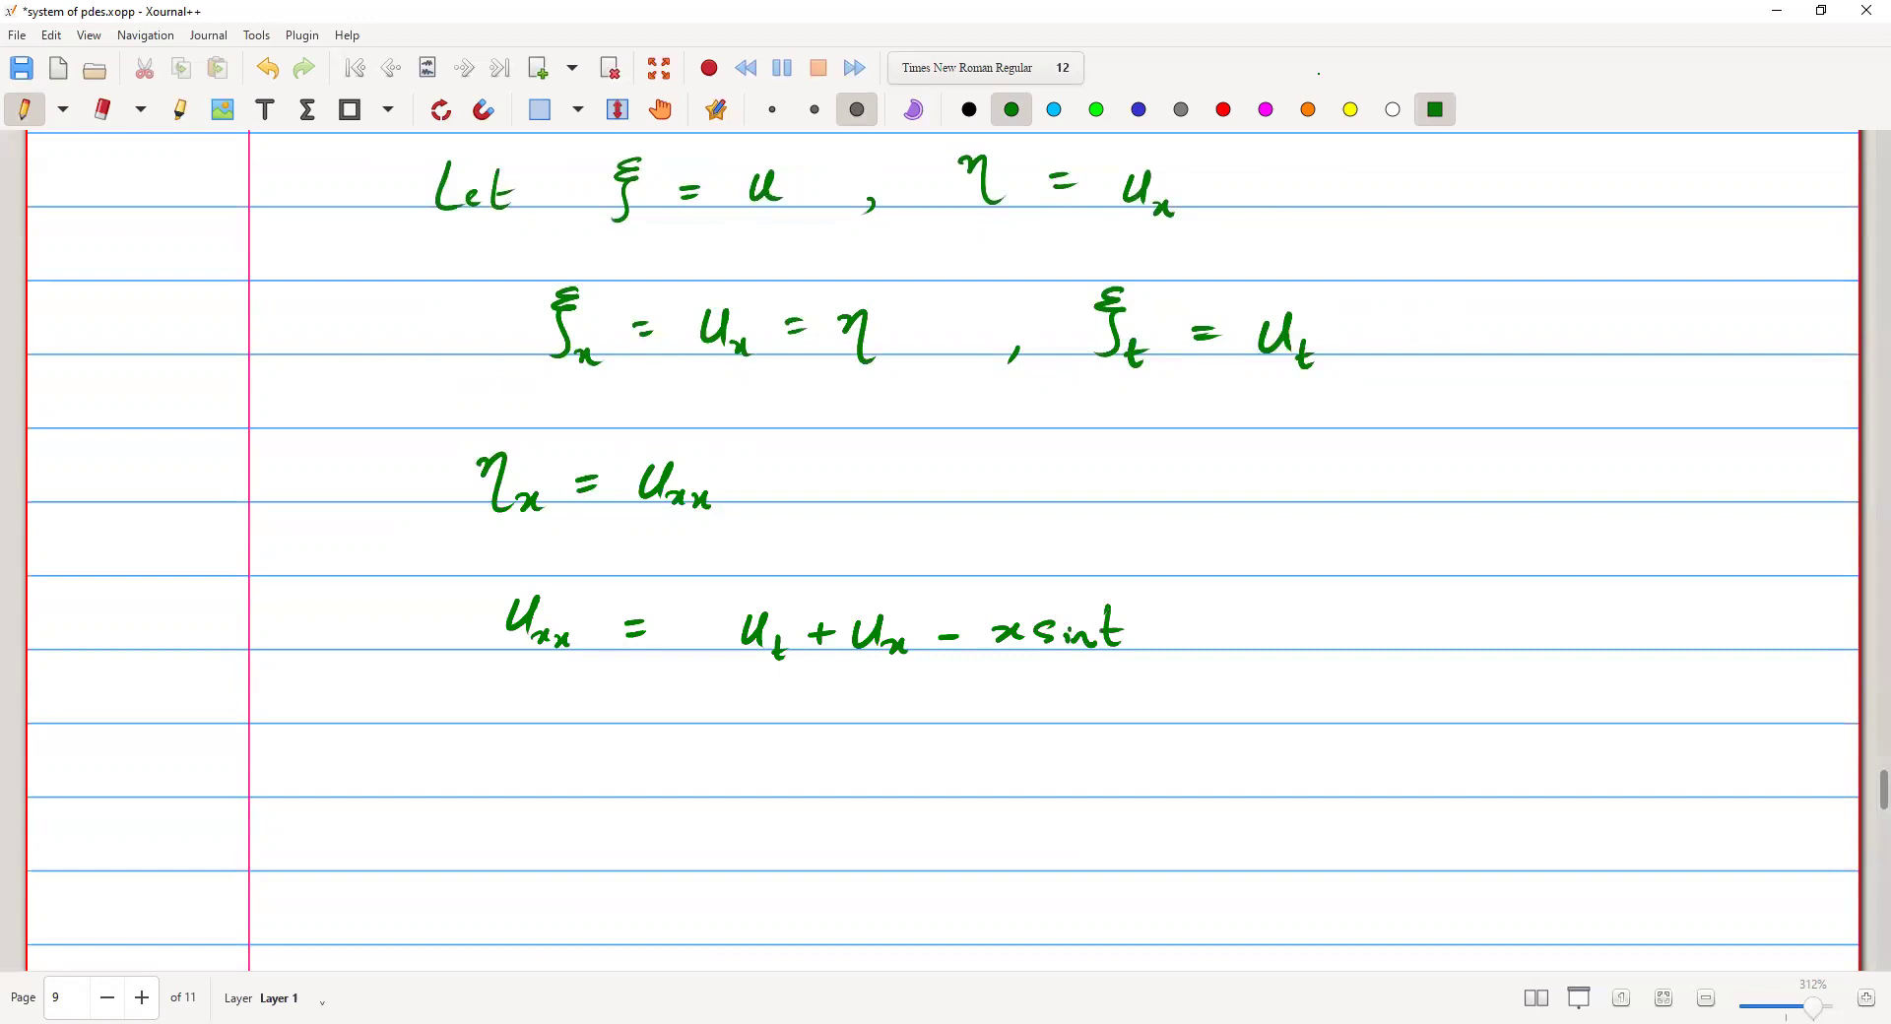
# - Write equation (ii): η_x = ξ_t + η − x sin t
pyautogui.moveTo(487, 741)
pyautogui.mouseDown()
pyautogui.moveTo(512, 747)
pyautogui.moveTo(506, 783)
pyautogui.moveTo(542, 788)
pyautogui.mouseUp()
pyautogui.moveTo(544, 773)
pyautogui.mouseDown()
pyautogui.moveTo(525, 788)
pyautogui.moveTo(620, 763)
pyautogui.mouseUp()
pyautogui.moveTo(600, 777); pyautogui.dragTo(622, 775)
pyautogui.moveTo(734, 739)
pyautogui.mouseDown()
pyautogui.moveTo(716, 766)
pyautogui.moveTo(746, 806)
pyautogui.mouseUp()
pyautogui.moveTo(735, 794); pyautogui.dragTo(750, 791)
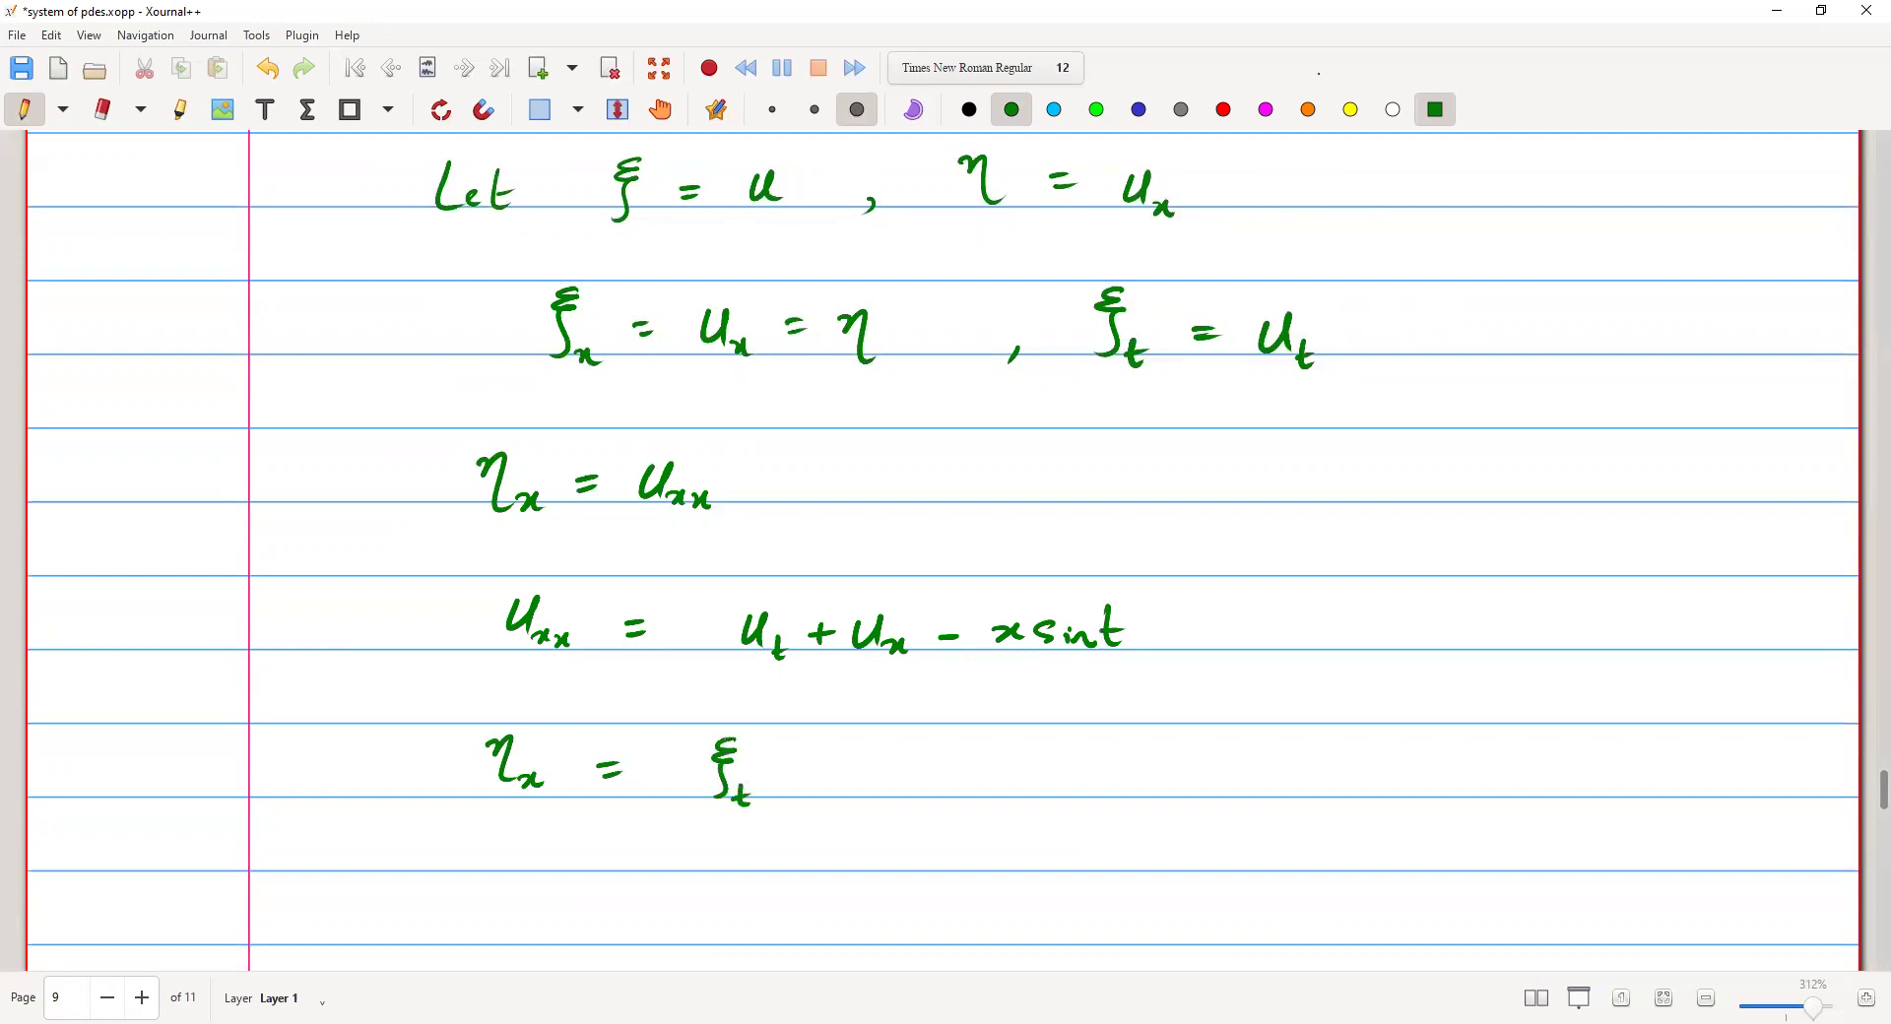
pyautogui.moveTo(796, 783)
pyautogui.mouseDown()
pyautogui.moveTo(817, 783)
pyautogui.moveTo(807, 796)
pyautogui.moveTo(861, 760)
pyautogui.moveTo(868, 798)
pyautogui.moveTo(947, 775)
pyautogui.moveTo(1007, 788)
pyautogui.mouseUp()
pyautogui.moveTo(1056, 771)
pyautogui.mouseDown()
pyautogui.moveTo(1039, 790)
pyautogui.moveTo(1098, 792)
pyautogui.mouseUp()
pyautogui.moveTo(1175, 780)
pyautogui.mouseDown()
pyautogui.moveTo(1346, 791)
pyautogui.moveTo(1361, 758)
pyautogui.mouseUp()
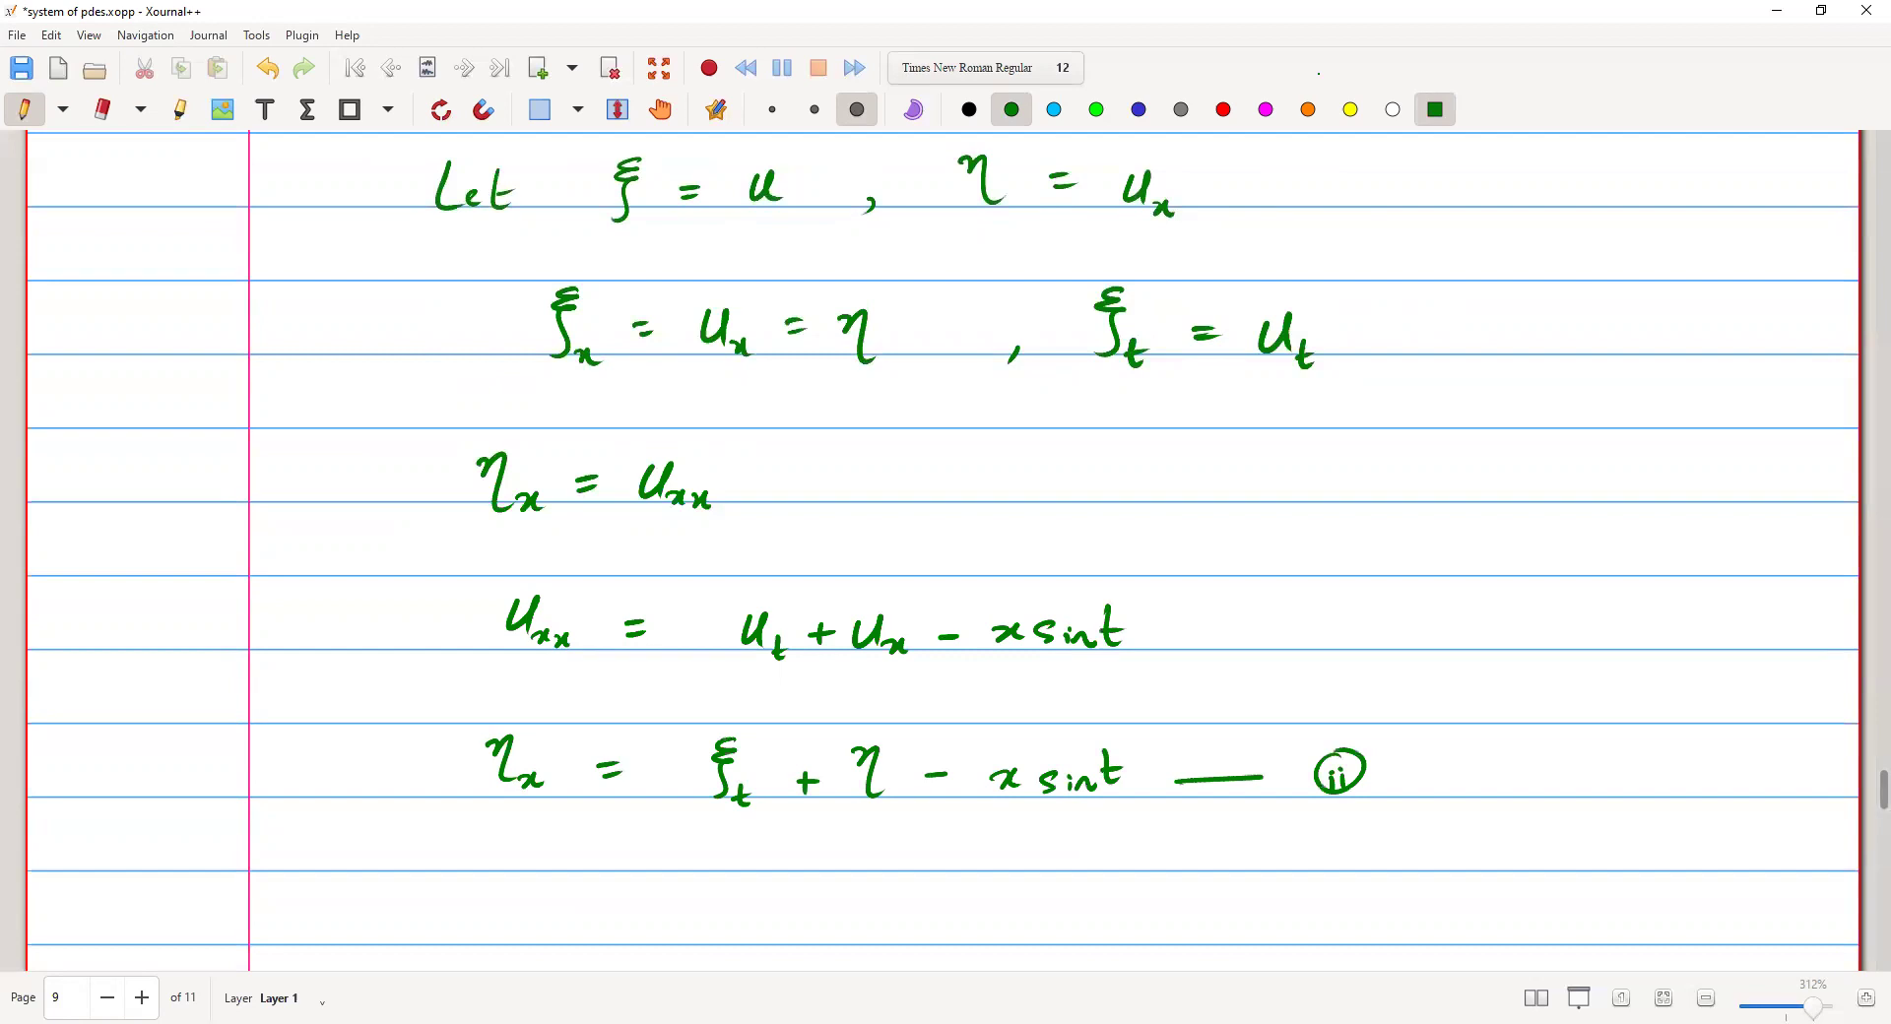
# - Write equation ξ_x = η with a circled (iii) label
pyautogui.moveTo(548, 837)
pyautogui.mouseDown()
pyautogui.moveTo(540, 902)
pyautogui.moveTo(589, 893)
pyautogui.moveTo(589, 910)
pyautogui.moveTo(744, 859)
pyautogui.moveTo(752, 901)
pyautogui.moveTo(987, 899)
pyautogui.mouseUp()
pyautogui.moveTo(997, 887)
pyautogui.mouseDown()
pyautogui.moveTo(965, 919)
pyautogui.moveTo(990, 855)
pyautogui.mouseUp()
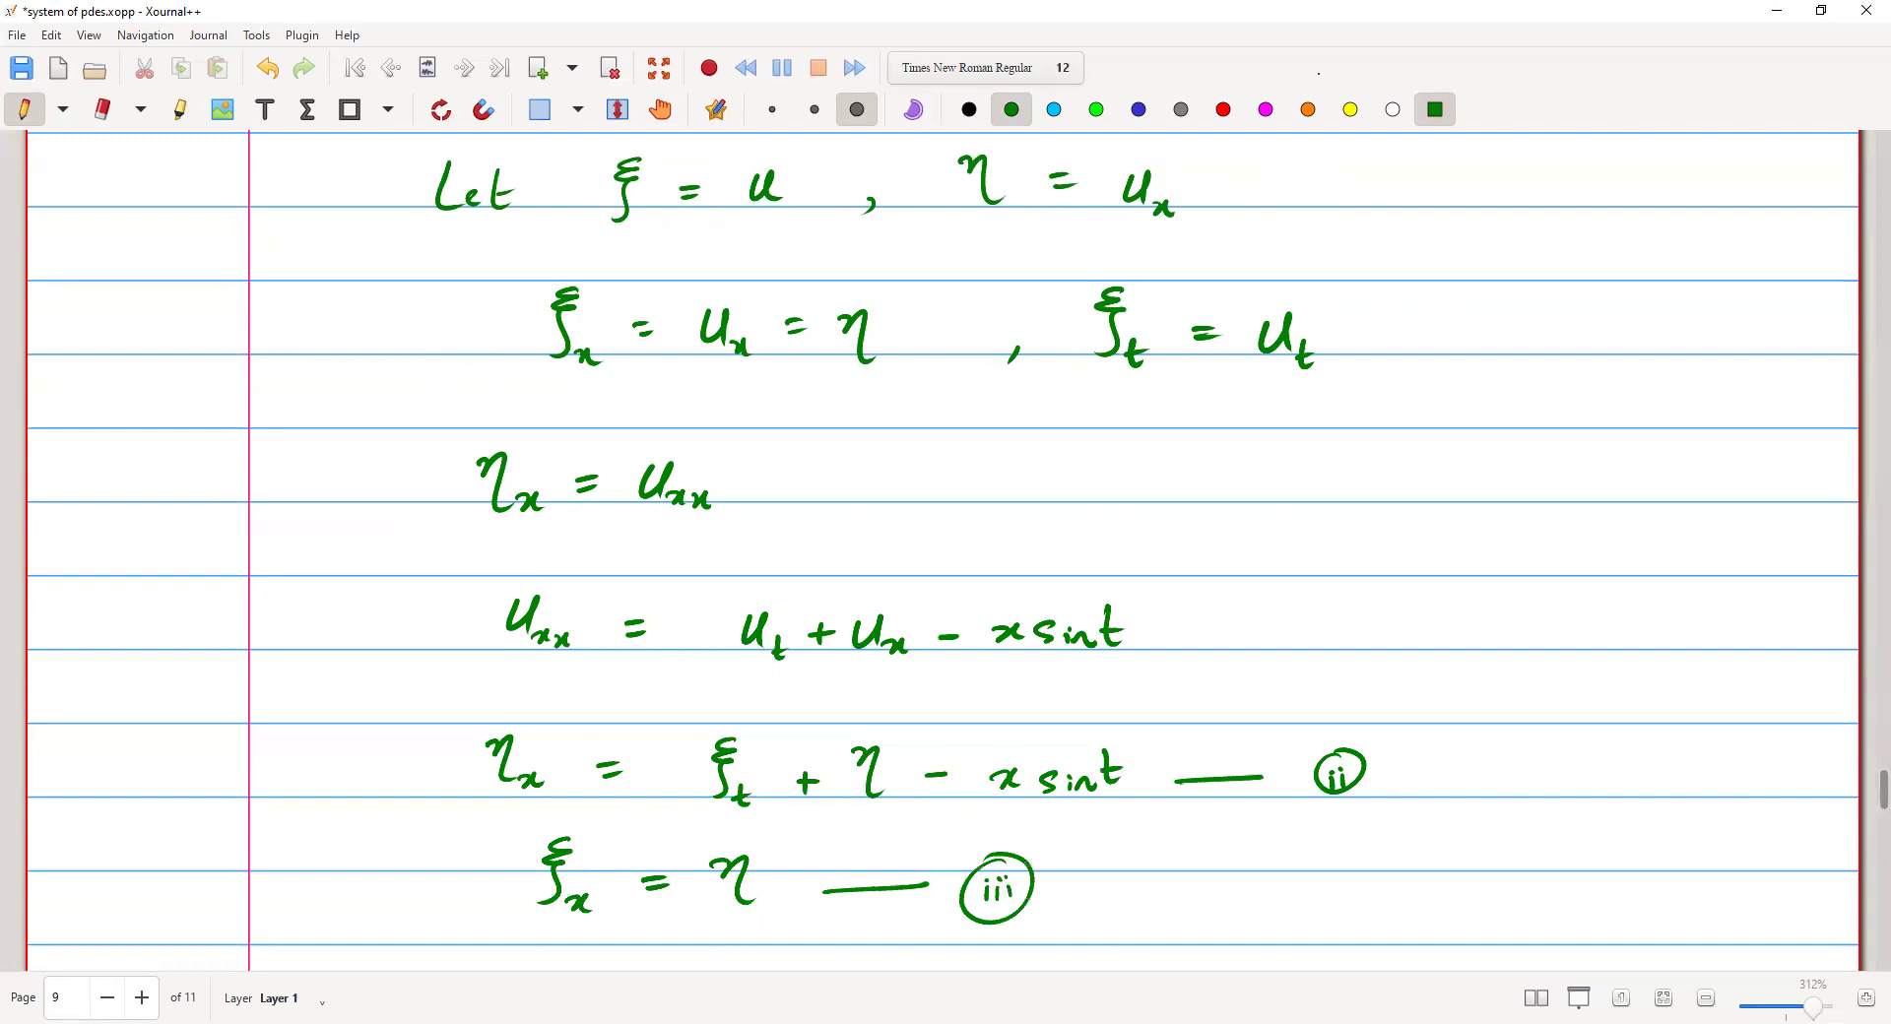
pyautogui.moveTo(518, 284); pyautogui.dragTo(506, 394)
pyautogui.moveTo(905, 314); pyautogui.dragTo(918, 399)
pyautogui.scroll(-5, 1325, 82)
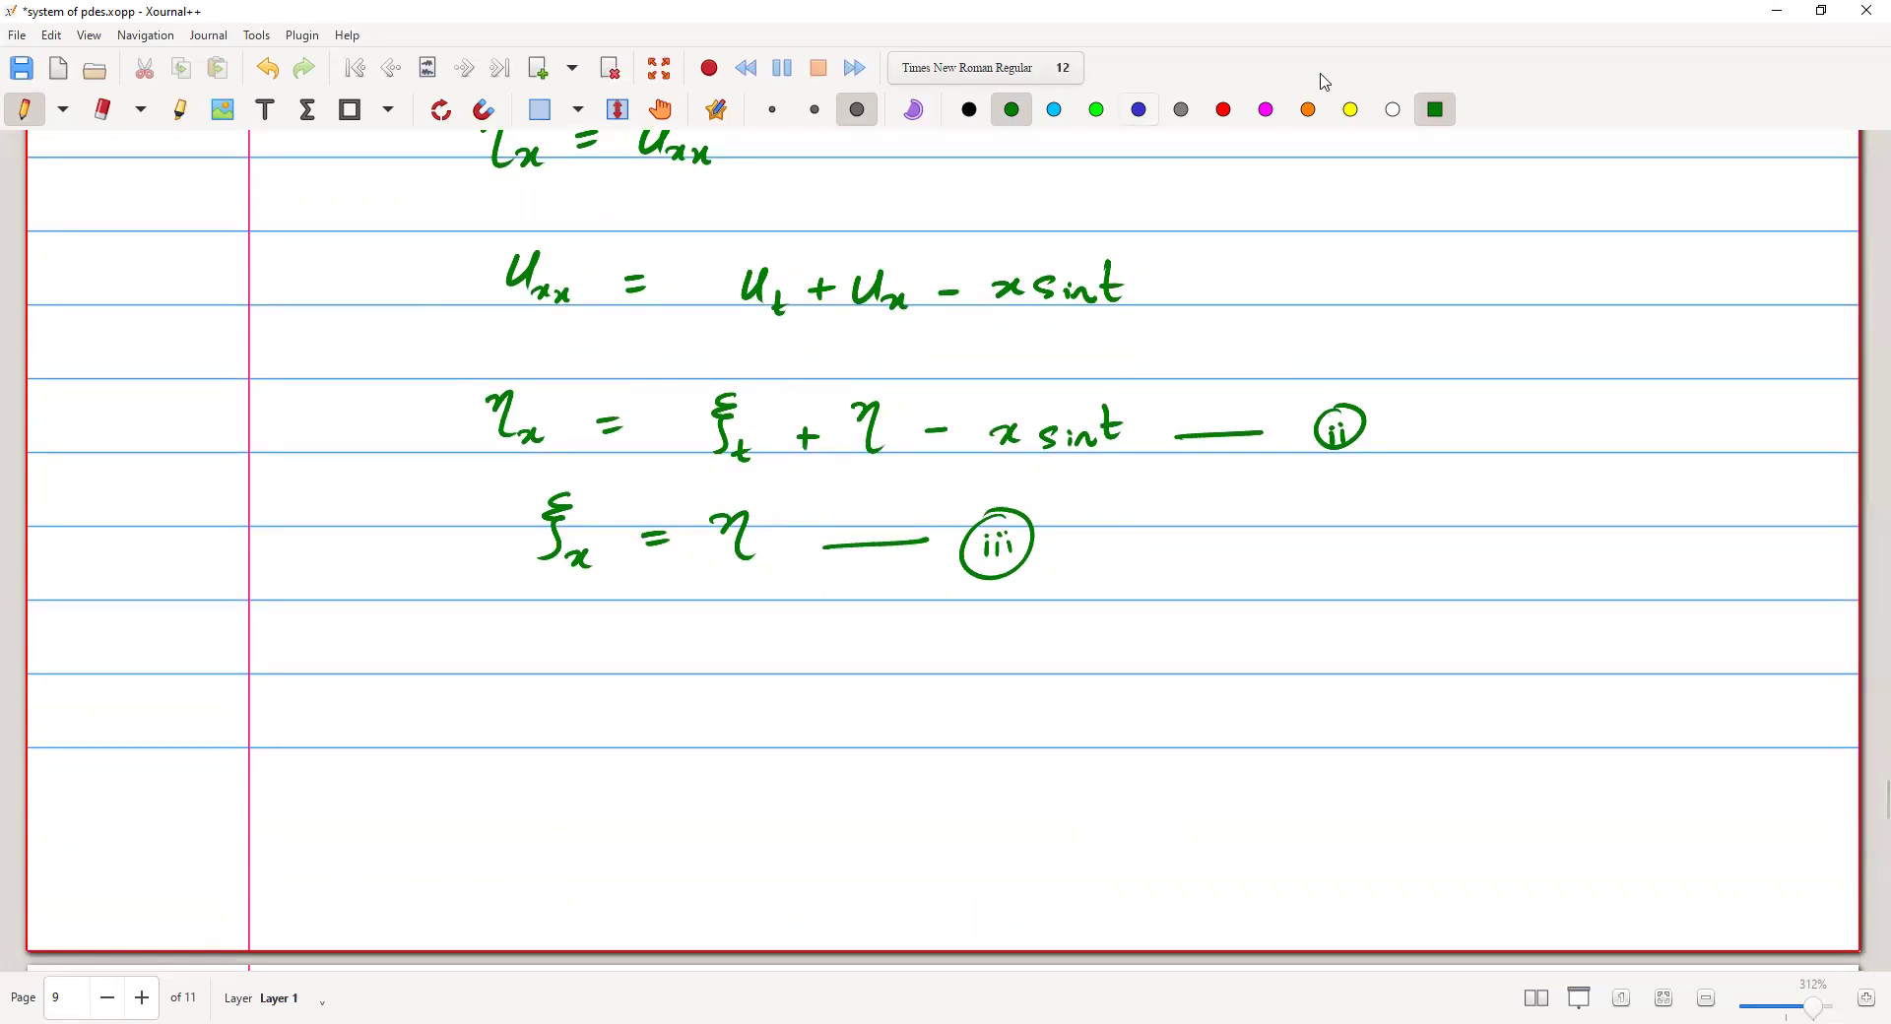
# - Write 'apply ℒ' in blue below equation (iii) and underline it
pyautogui.click(1139, 110)
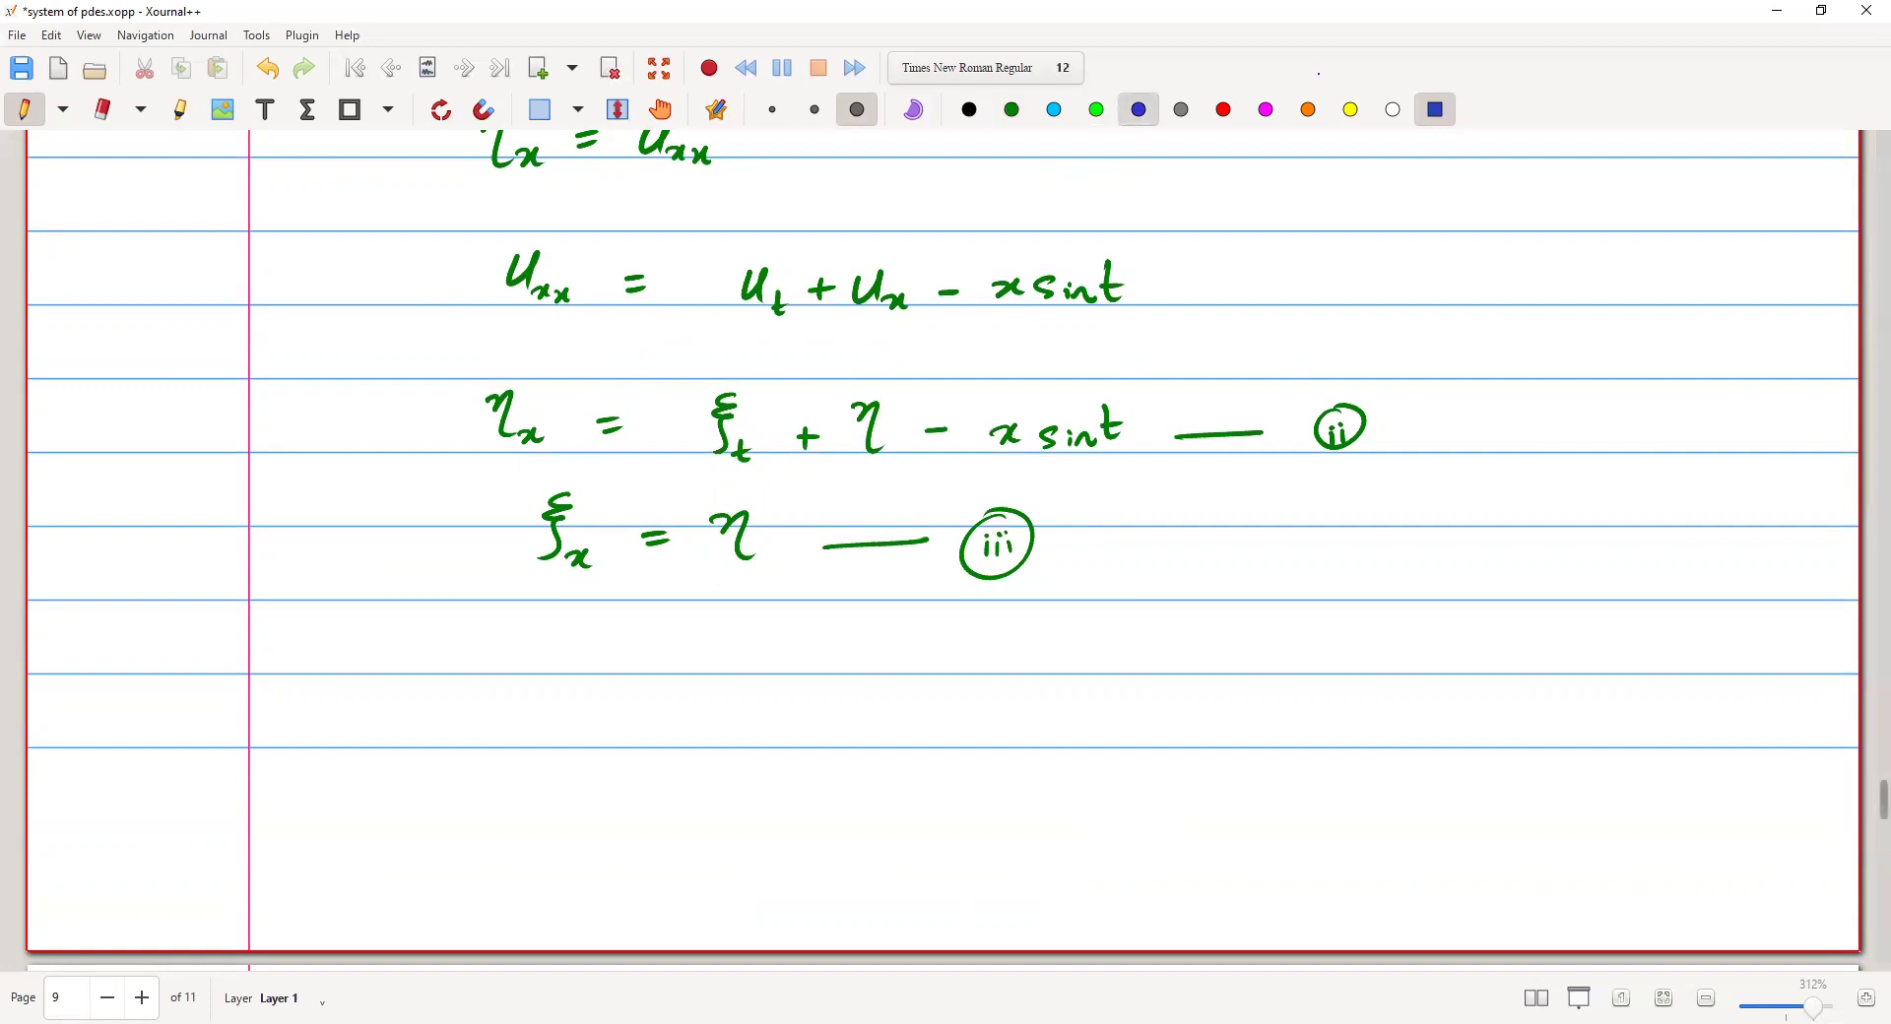
pyautogui.moveTo(388, 648)
pyautogui.mouseDown()
pyautogui.moveTo(388, 704)
pyautogui.moveTo(400, 675)
pyautogui.moveTo(411, 707)
pyautogui.mouseUp()
pyautogui.moveTo(415, 658)
pyautogui.mouseDown()
pyautogui.moveTo(419, 680)
pyautogui.moveTo(465, 669)
pyautogui.moveTo(421, 691)
pyautogui.mouseUp()
pyautogui.moveTo(572, 634)
pyautogui.mouseDown()
pyautogui.moveTo(592, 627)
pyautogui.moveTo(540, 680)
pyautogui.moveTo(604, 662)
pyautogui.mouseUp()
pyautogui.moveTo(592, 666); pyautogui.dragTo(590, 695)
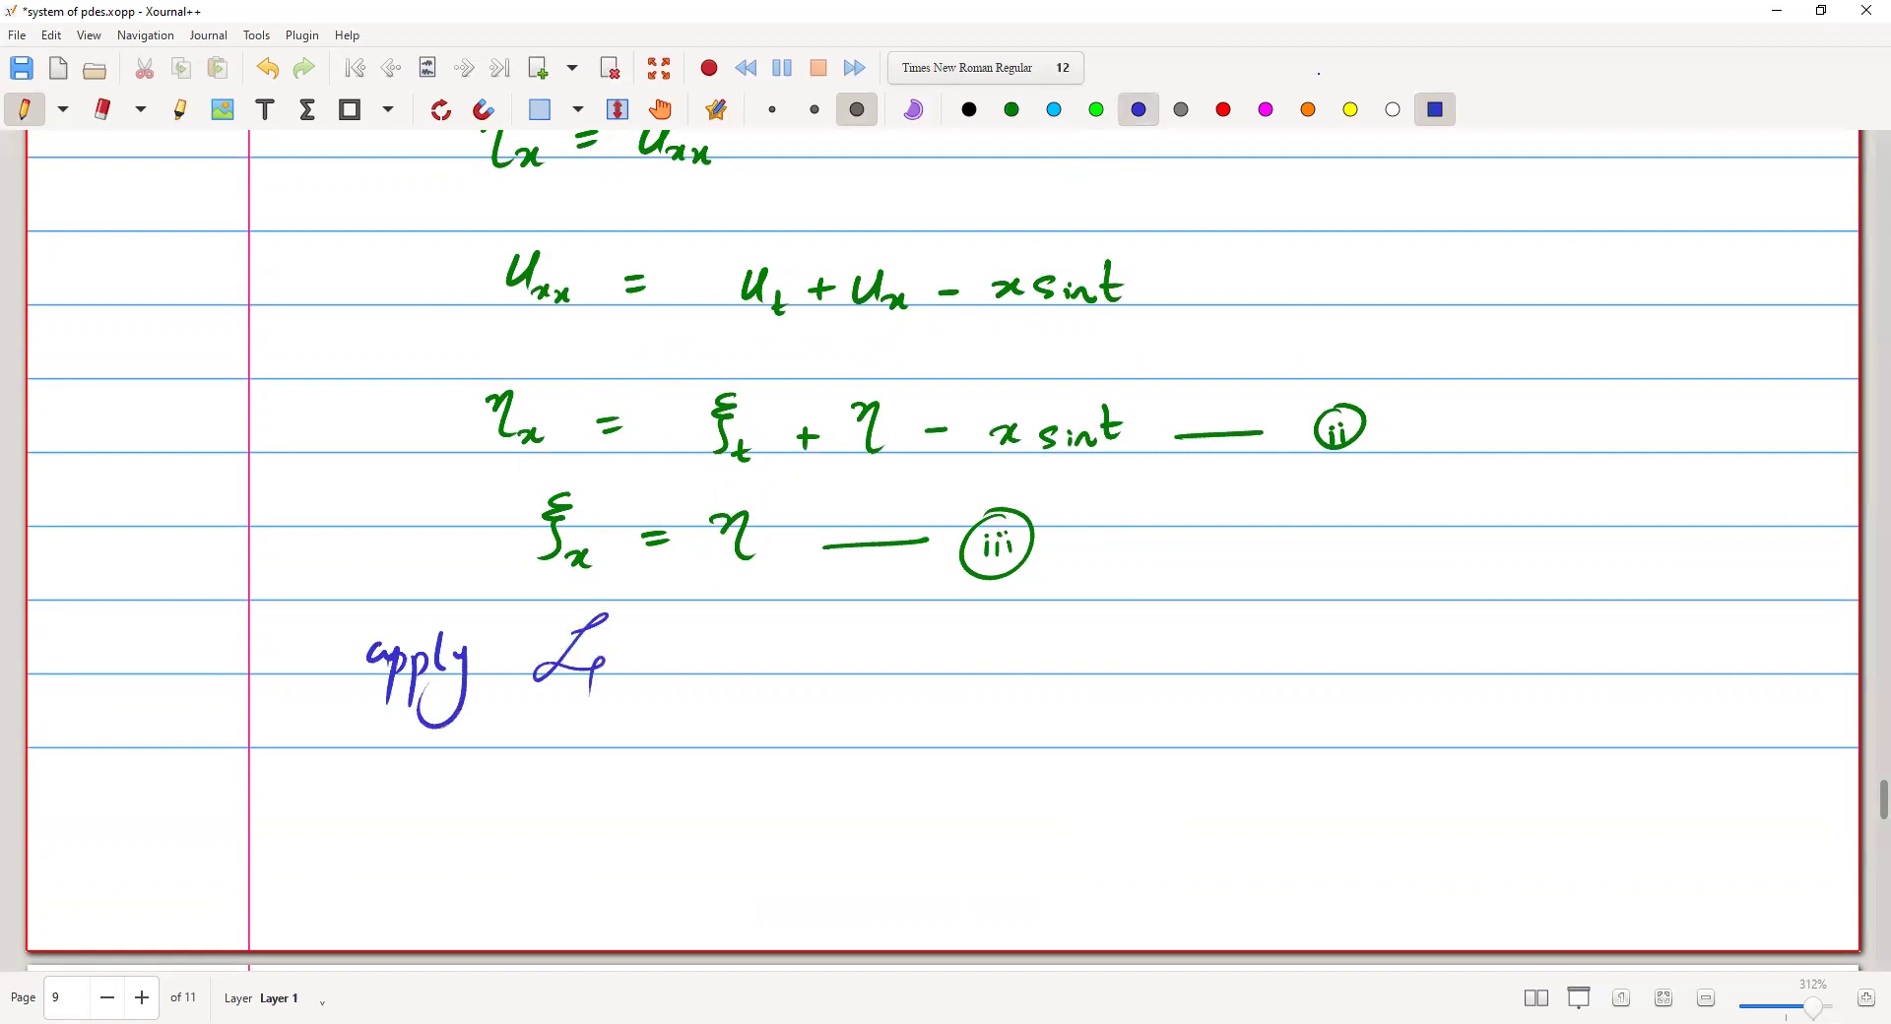
pyautogui.moveTo(418, 698); pyautogui.dragTo(608, 684)
# - Write the start of the transformed equation, ℒ(η_x) = ℒ(ξ_t)
pyautogui.moveTo(535, 750)
pyautogui.mouseDown()
pyautogui.moveTo(473, 810)
pyautogui.moveTo(533, 804)
pyautogui.mouseUp()
pyautogui.moveTo(519, 802); pyautogui.dragTo(517, 835)
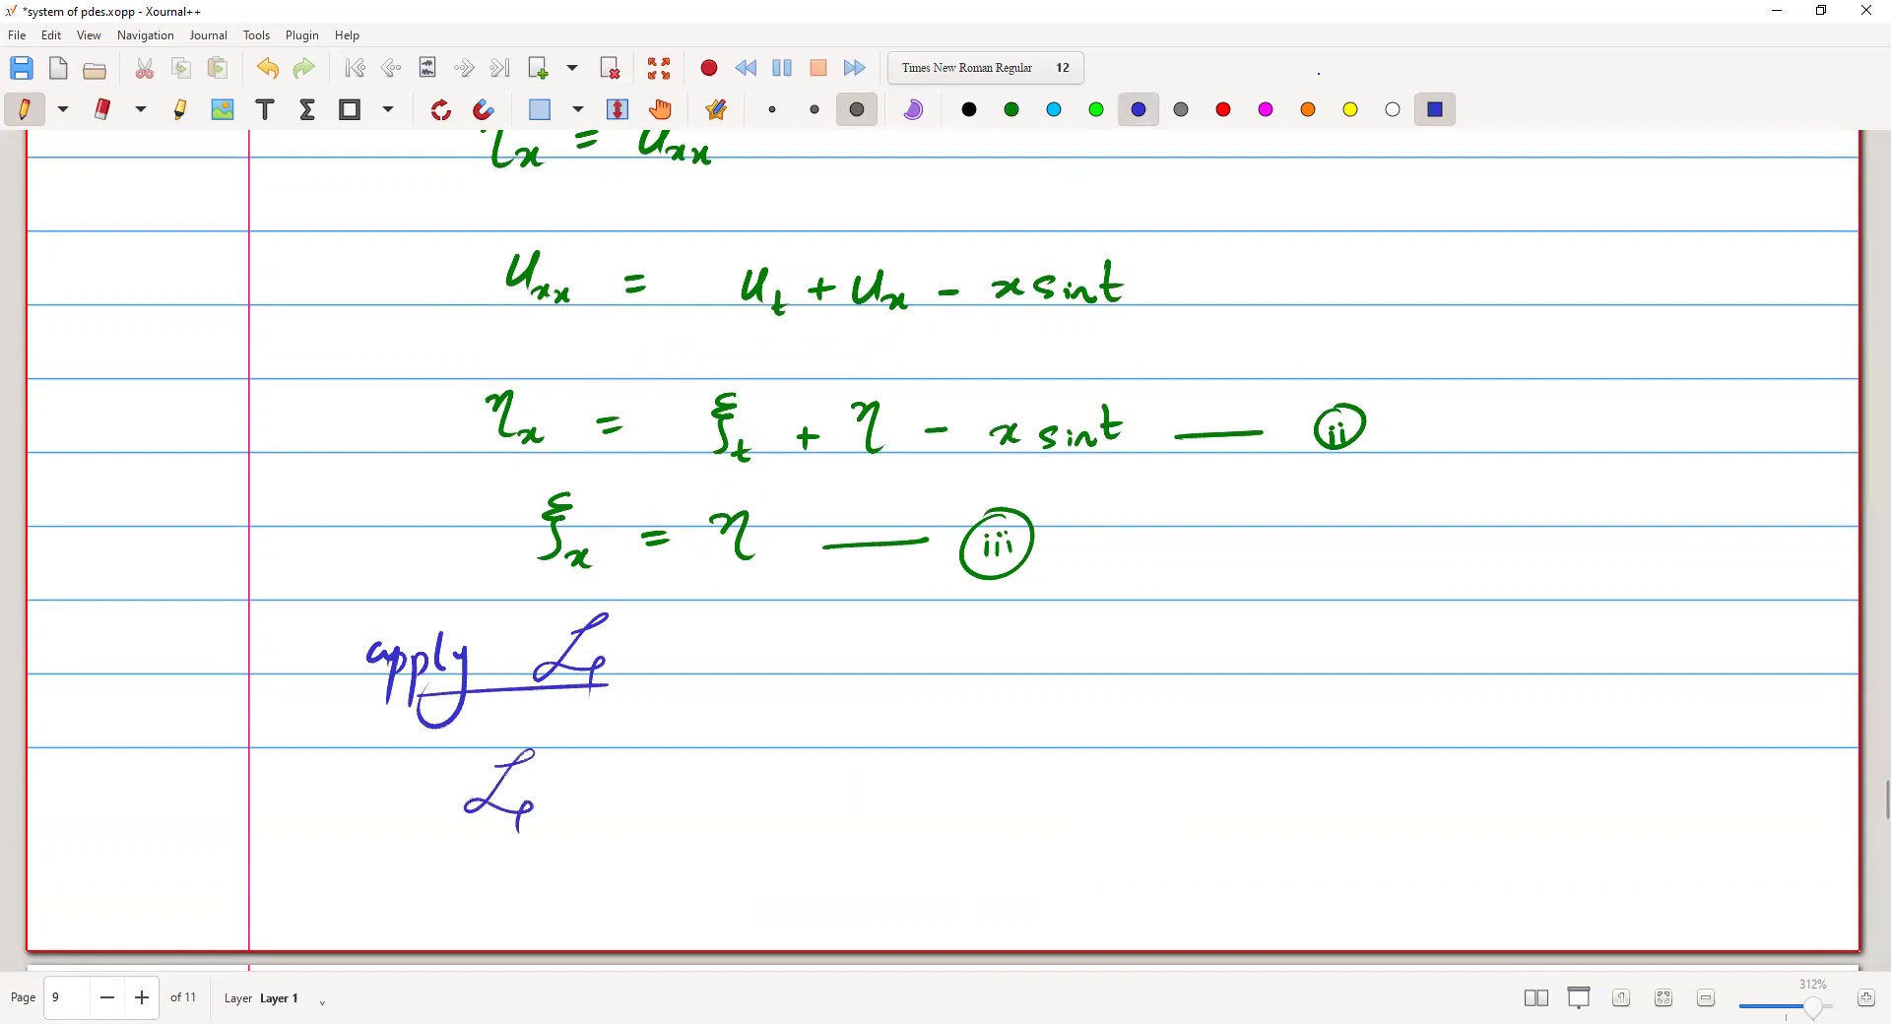
pyautogui.moveTo(588, 774)
pyautogui.mouseDown()
pyautogui.moveTo(618, 821)
pyautogui.moveTo(674, 827)
pyautogui.moveTo(591, 834)
pyautogui.mouseUp()
pyautogui.moveTo(733, 797); pyautogui.dragTo(754, 796)
pyautogui.moveTo(733, 807); pyautogui.dragTo(762, 805)
pyautogui.moveTo(844, 760); pyautogui.dragTo(791, 819)
pyautogui.moveTo(791, 819); pyautogui.dragTo(830, 820)
pyautogui.moveTo(843, 809); pyautogui.dragTo(843, 832)
pyautogui.moveTo(918, 770); pyautogui.dragTo(896, 833)
pyautogui.moveTo(926, 814); pyautogui.dragTo(926, 841)
pyautogui.moveTo(943, 770); pyautogui.dragTo(932, 851)
pyautogui.moveTo(888, 762); pyautogui.dragTo(892, 838)
# - Finish the right side with + ℒ(η) − ℒ(x sin t)
pyautogui.moveTo(998, 800)
pyautogui.mouseDown()
pyautogui.moveTo(1020, 800)
pyautogui.moveTo(1007, 816)
pyautogui.mouseUp()
pyautogui.moveTo(1111, 769)
pyautogui.mouseDown()
pyautogui.moveTo(1067, 833)
pyautogui.moveTo(1129, 824)
pyautogui.moveTo(1185, 777)
pyautogui.moveTo(1202, 839)
pyautogui.mouseUp()
pyautogui.moveTo(1221, 763)
pyautogui.mouseDown()
pyautogui.moveTo(1241, 818)
pyautogui.moveTo(1219, 843)
pyautogui.mouseUp()
pyautogui.moveTo(1172, 763); pyautogui.dragTo(1167, 837)
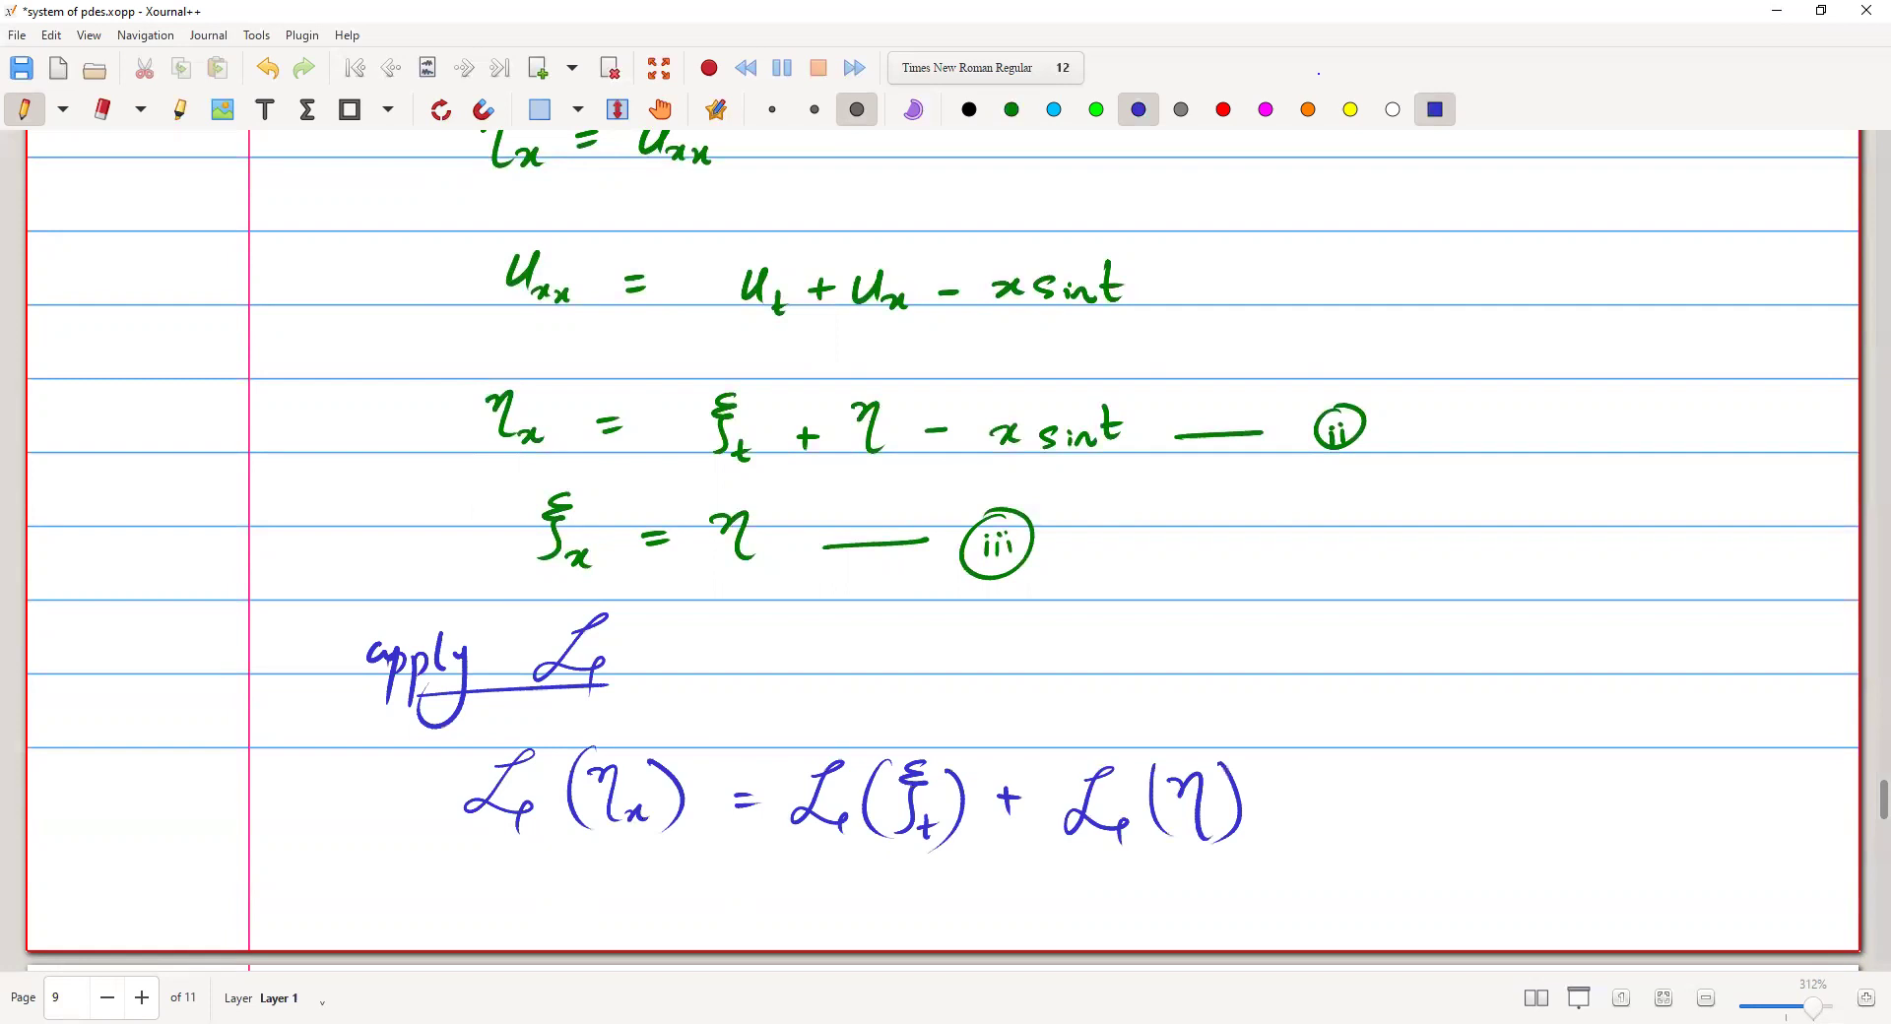
pyautogui.moveTo(1367, 775)
pyautogui.mouseDown()
pyautogui.moveTo(1369, 835)
pyautogui.moveTo(1466, 815)
pyautogui.mouseUp()
pyautogui.moveTo(1523, 780); pyautogui.dragTo(1505, 814)
pyautogui.moveTo(1529, 798); pyautogui.dragTo(1574, 813)
pyautogui.moveTo(1566, 794)
pyautogui.mouseDown()
pyautogui.moveTo(1589, 790)
pyautogui.moveTo(1576, 829)
pyautogui.mouseUp()
pyautogui.moveTo(1468, 770); pyautogui.dragTo(1484, 843)
# - At the top of page 10, write dη/dx = sξ − ξ(x,0) in blue
pyautogui.scroll(-5, 1318, 73)
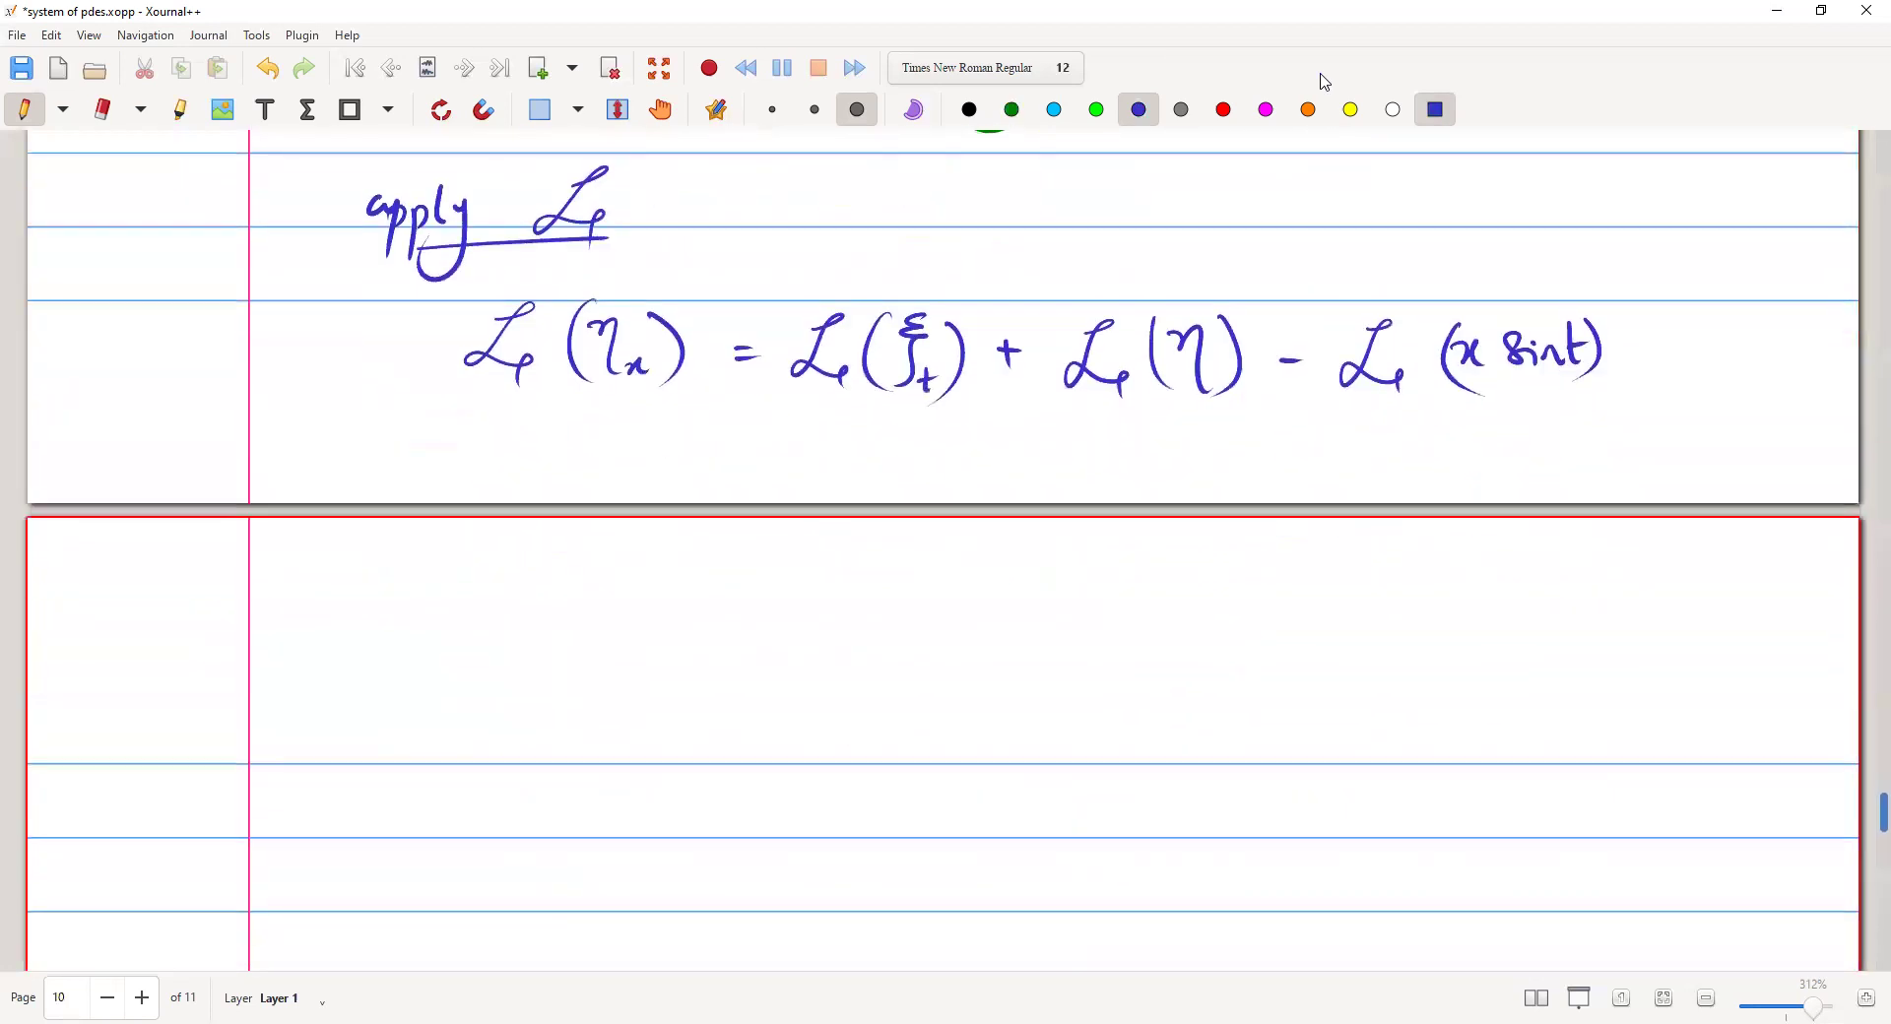
pyautogui.moveTo(512, 525)
pyautogui.mouseDown()
pyautogui.moveTo(487, 552)
pyautogui.moveTo(518, 558)
pyautogui.mouseUp()
pyautogui.moveTo(525, 537)
pyautogui.mouseDown()
pyautogui.moveTo(565, 573)
pyautogui.moveTo(525, 623)
pyautogui.mouseUp()
pyautogui.moveTo(520, 609); pyautogui.dragTo(560, 630)
pyautogui.moveTo(600, 557); pyautogui.dragTo(620, 554)
pyautogui.moveTo(602, 565)
pyautogui.mouseDown()
pyautogui.moveTo(756, 553)
pyautogui.moveTo(746, 580)
pyautogui.mouseUp()
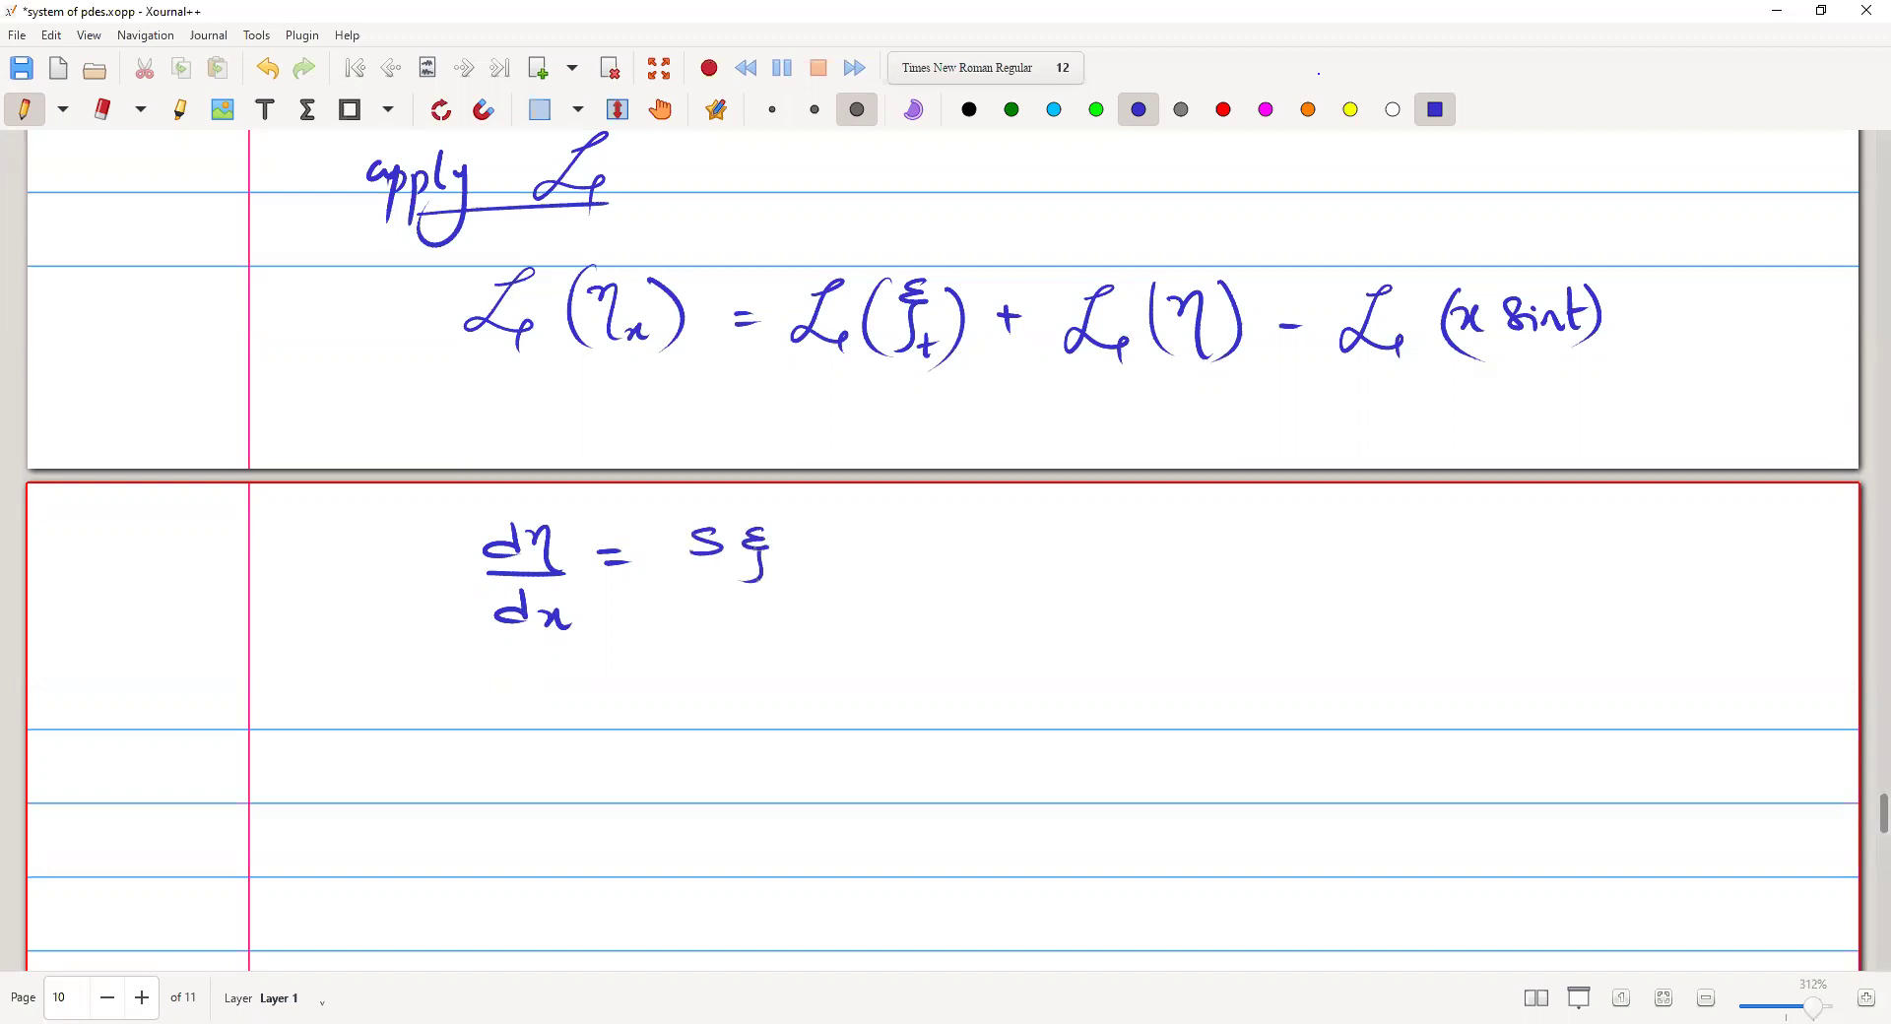
pyautogui.moveTo(802, 545); pyautogui.dragTo(823, 542)
pyautogui.moveTo(872, 531)
pyautogui.mouseDown()
pyautogui.moveTo(879, 573)
pyautogui.moveTo(988, 548)
pyautogui.mouseUp()
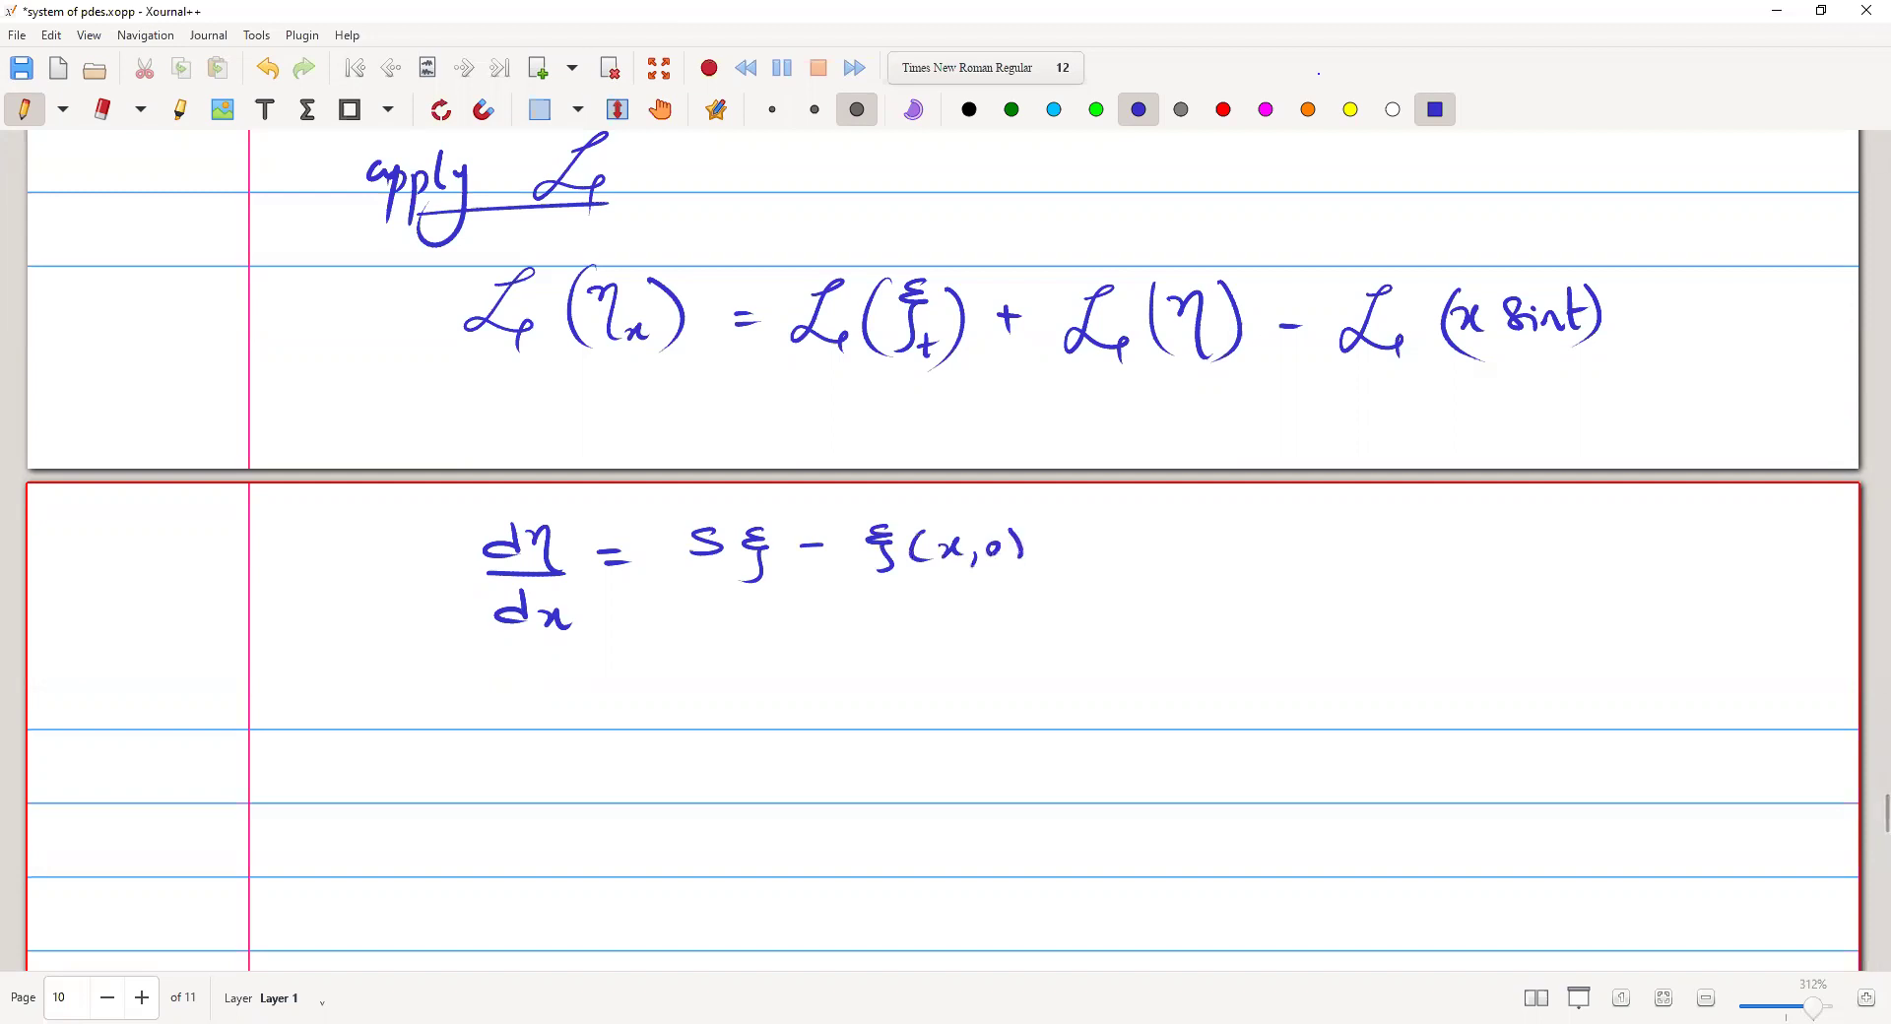